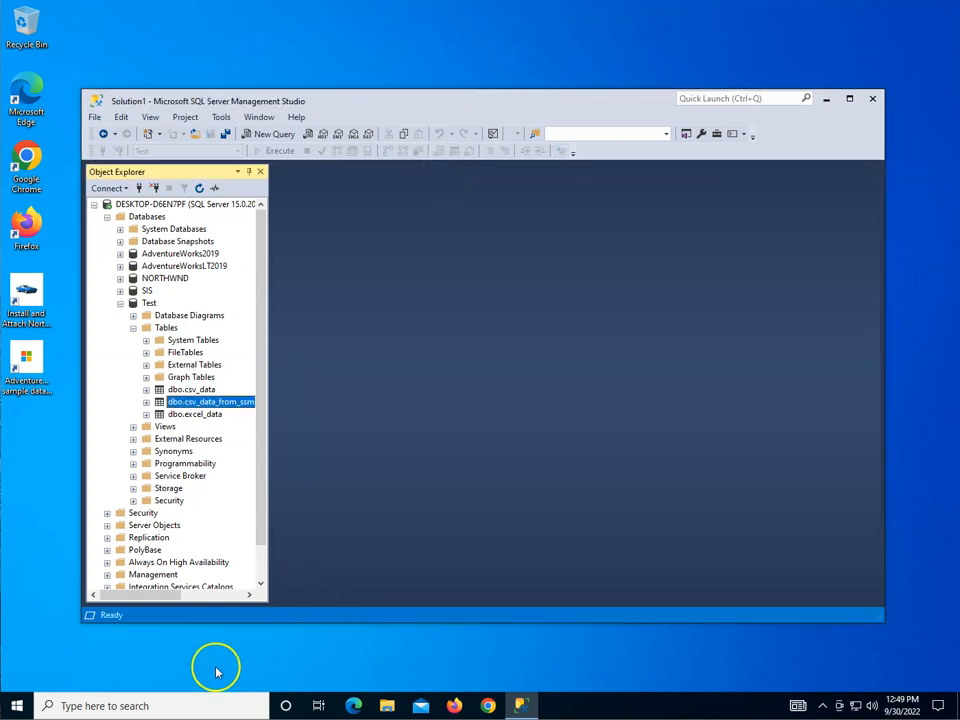
# Open Microsoft Access and search the online database templates for Northwind.
pyautogui.click(20, 706)
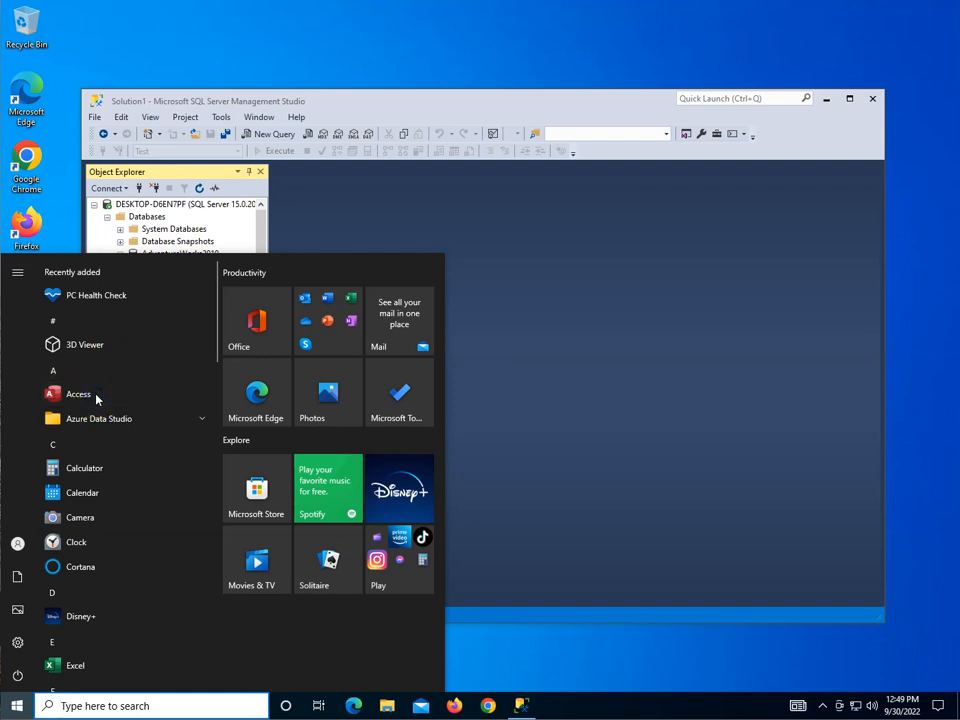
pyautogui.click(96, 399)
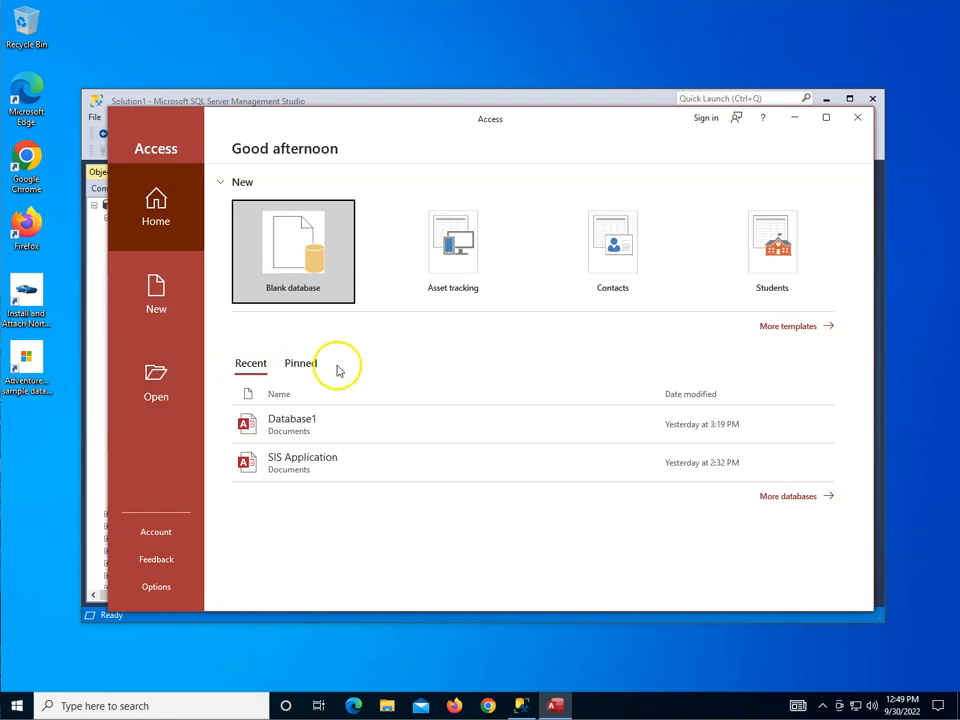
pyautogui.click(779, 333)
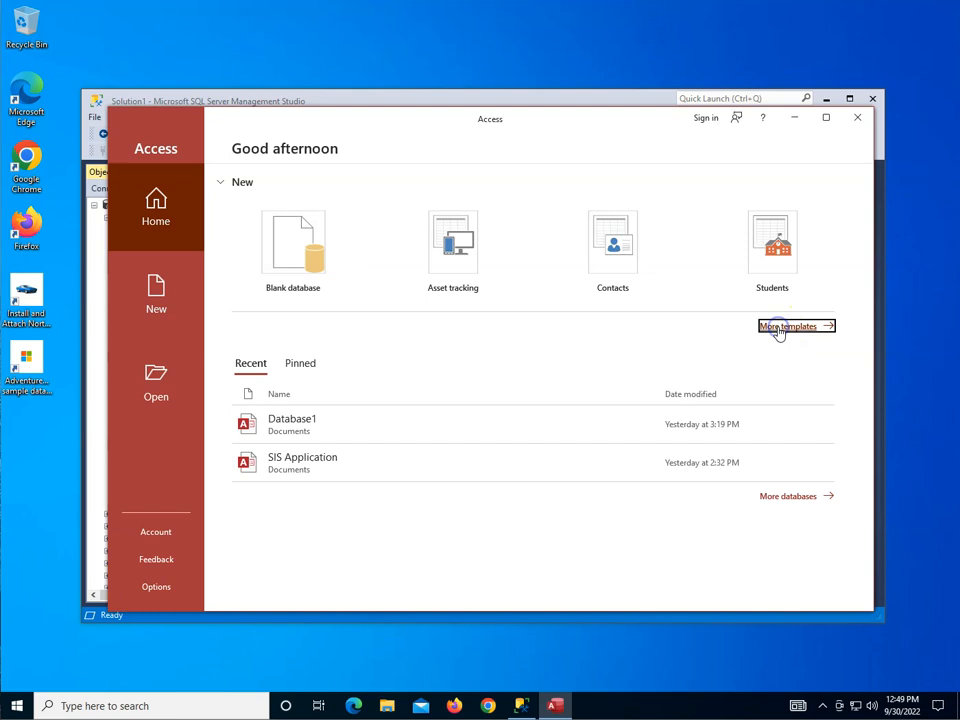
pyautogui.click(400, 390)
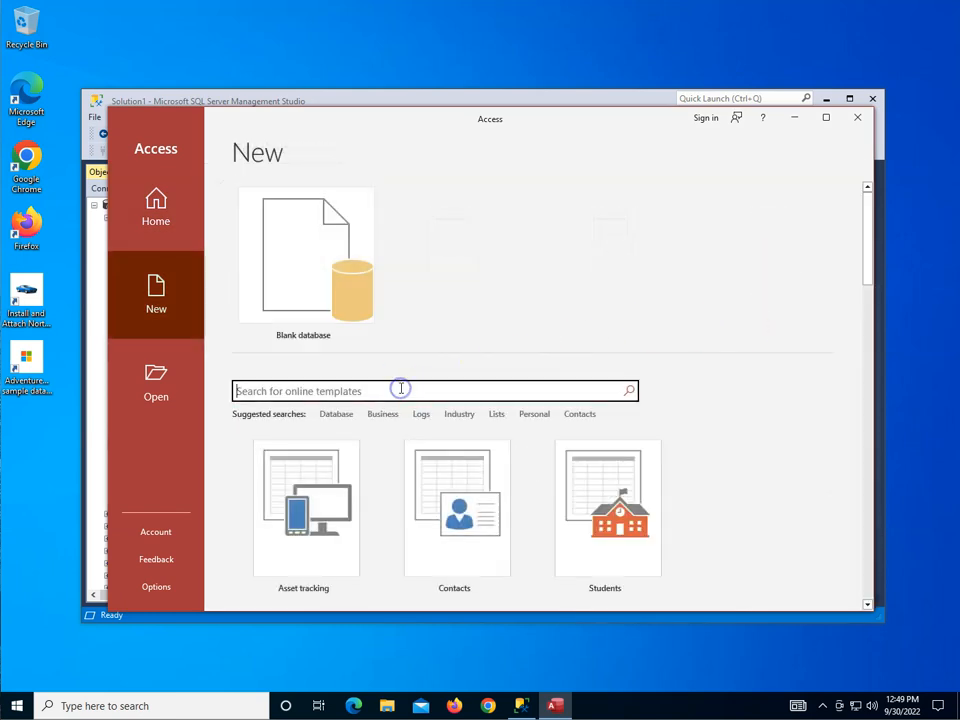
pyautogui.write('Northwind')
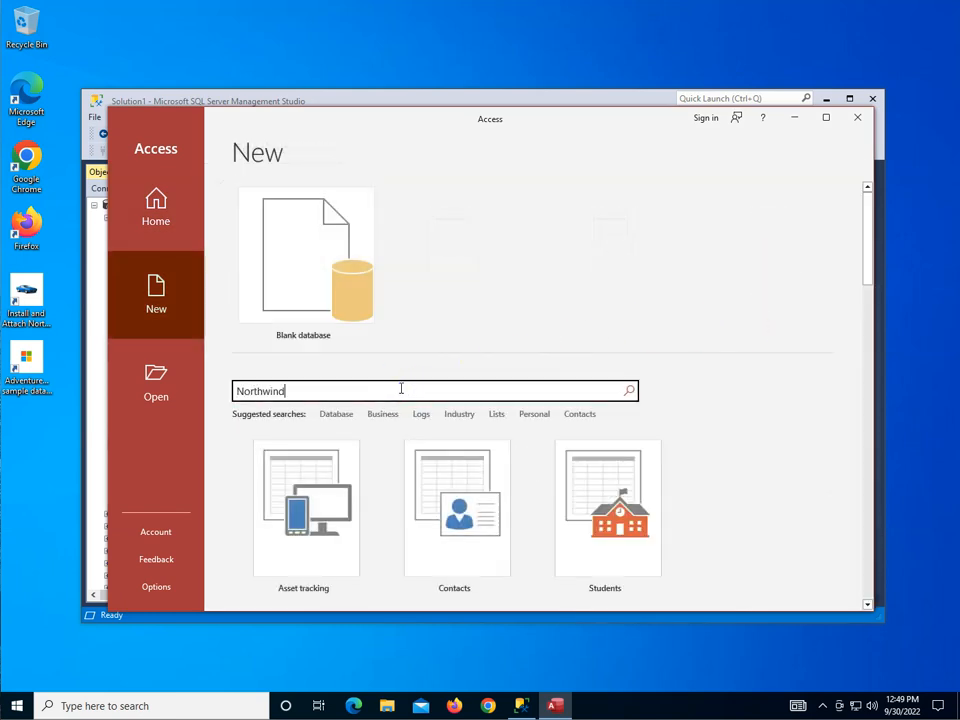
pyautogui.press('Return')
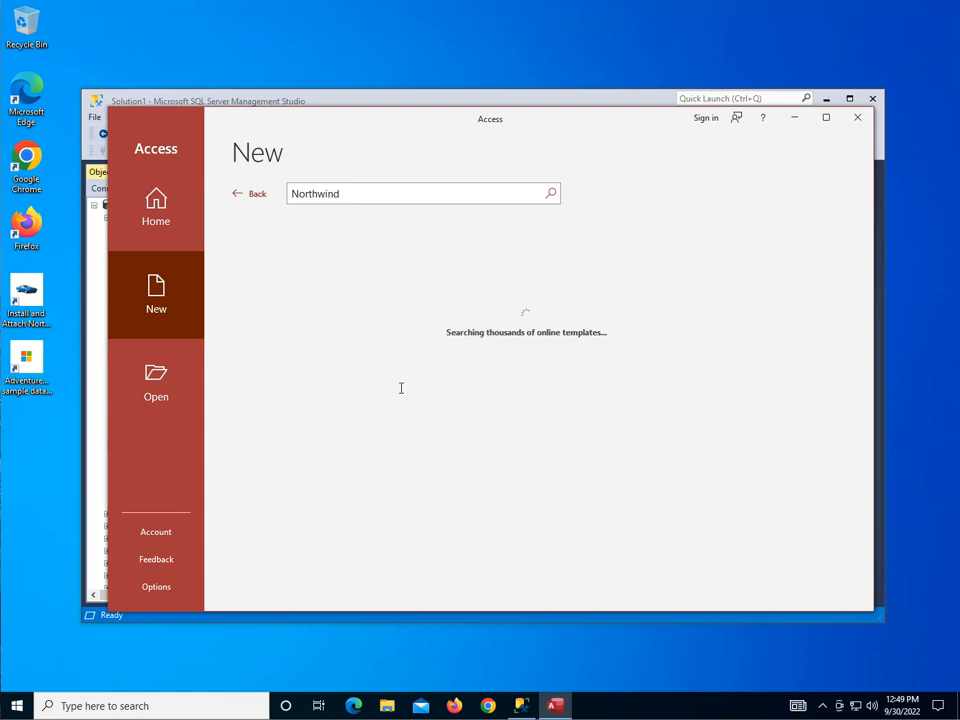
# Create a database from the Northwind template with the file name Northwind.
pyautogui.click(294, 349)
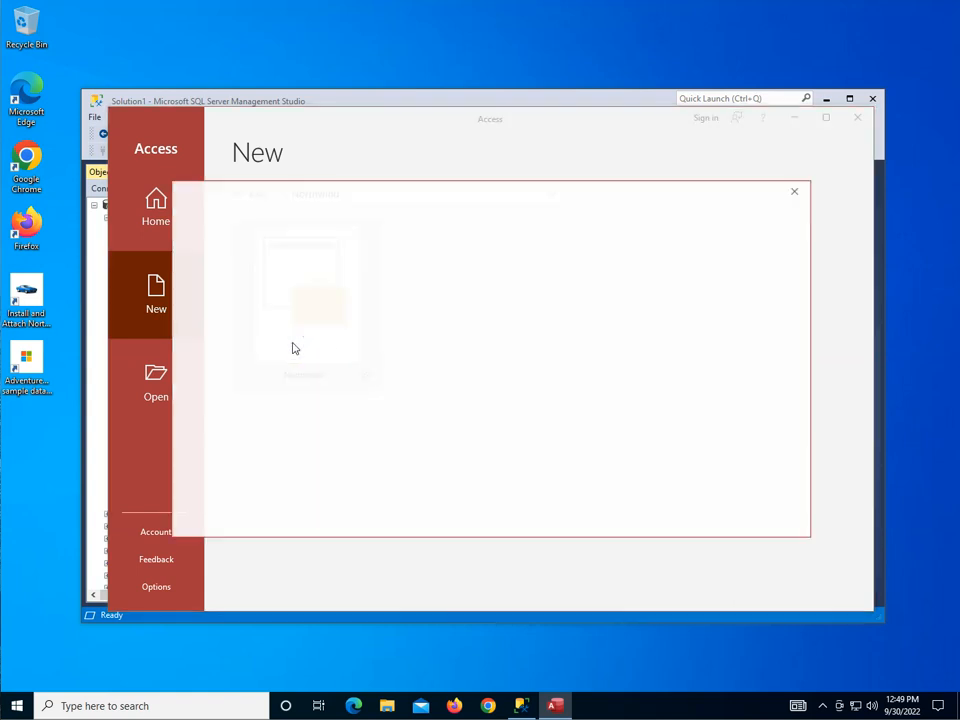
pyautogui.doubleClick(572, 396)
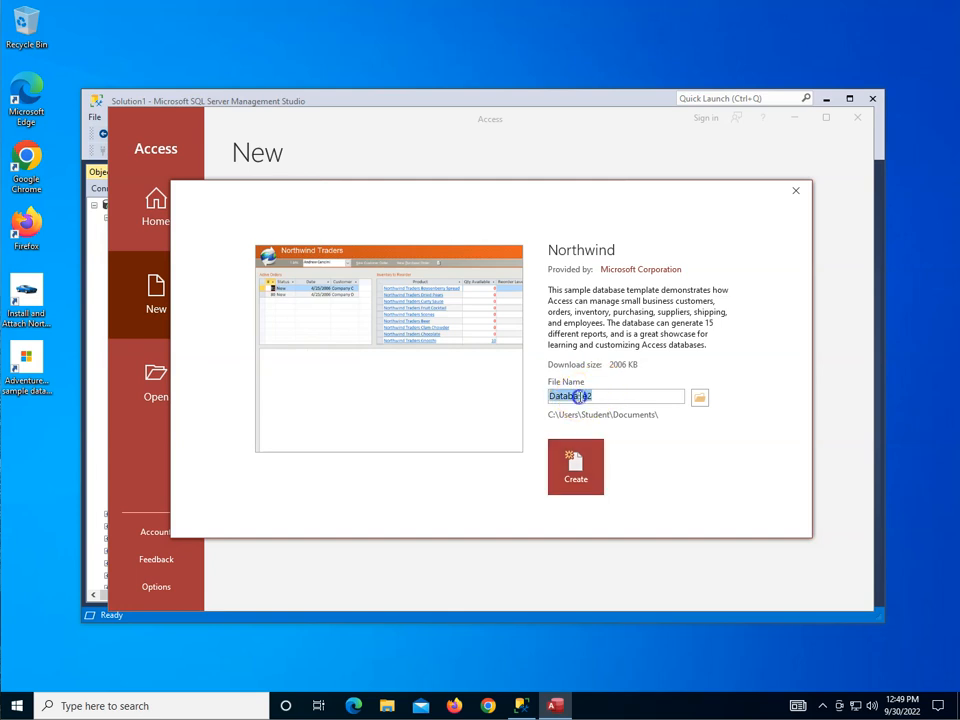
pyautogui.write('Northwind')
pyautogui.click(573, 466)
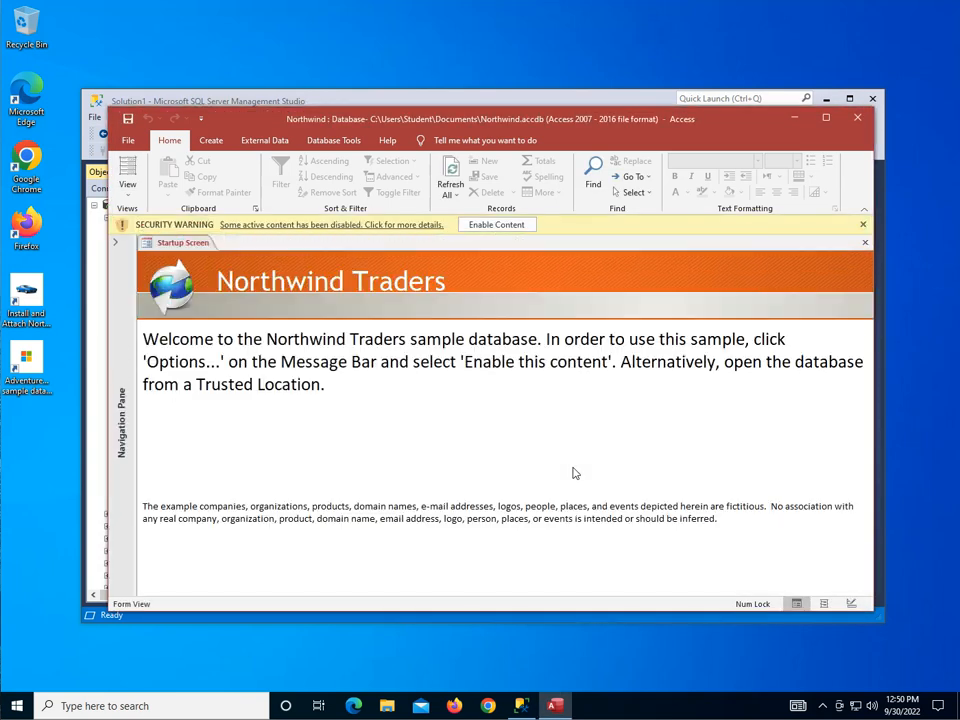
# Enable the disabled content of the Northwind database and log in as the preselected employee.
pyautogui.click(490, 224)
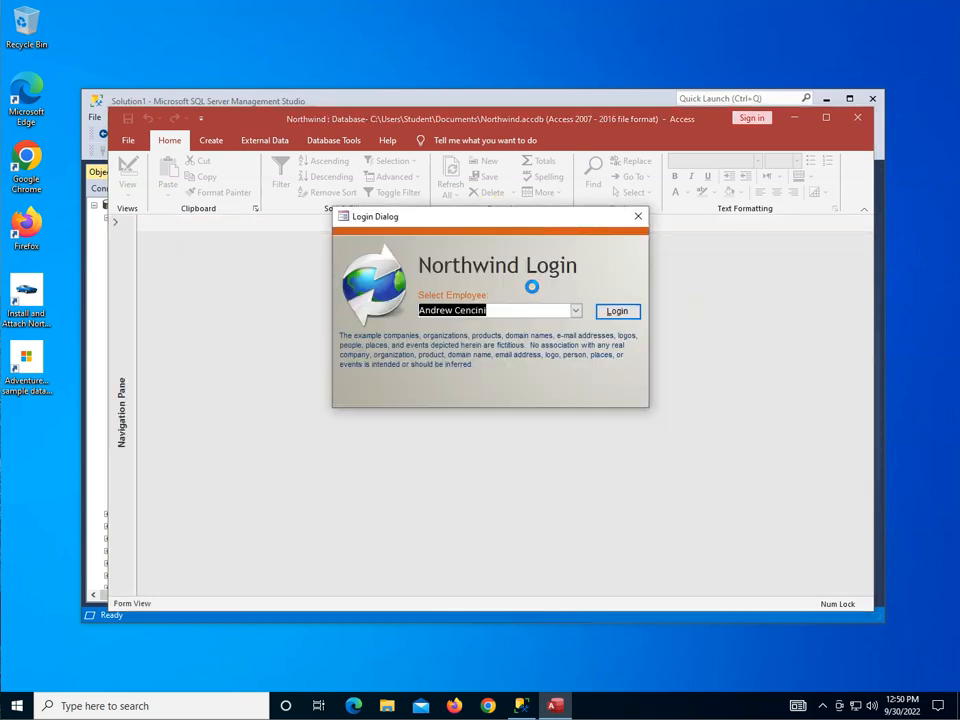
pyautogui.click(621, 311)
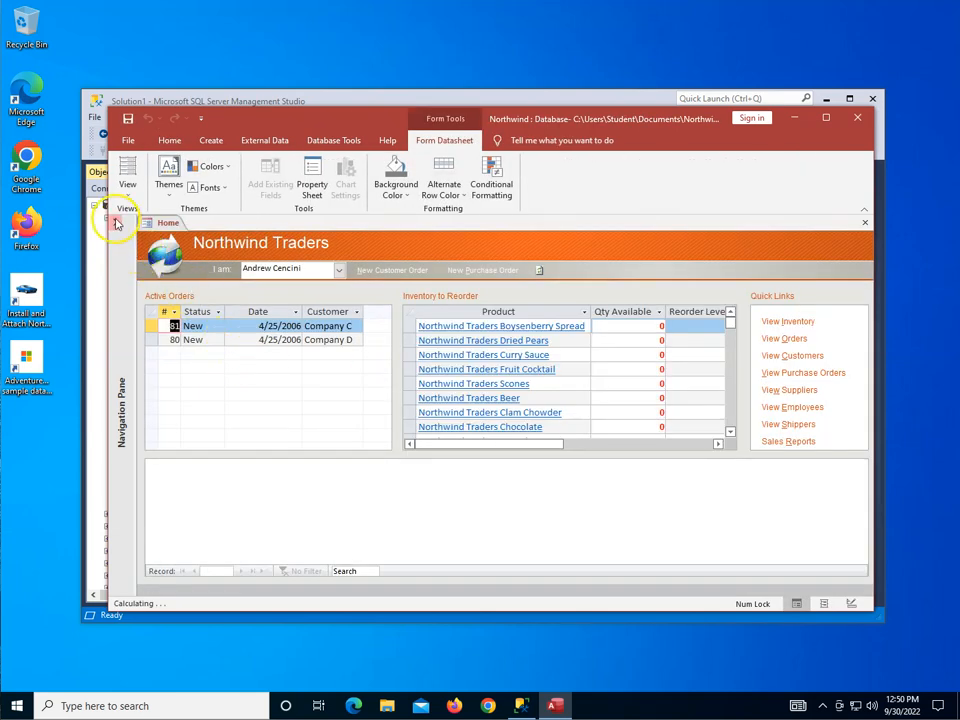
# Look through the database's Inventory & Purchasing, Suppliers, Shippers and Reports object groups, and close Access.
pyautogui.click(115, 221)
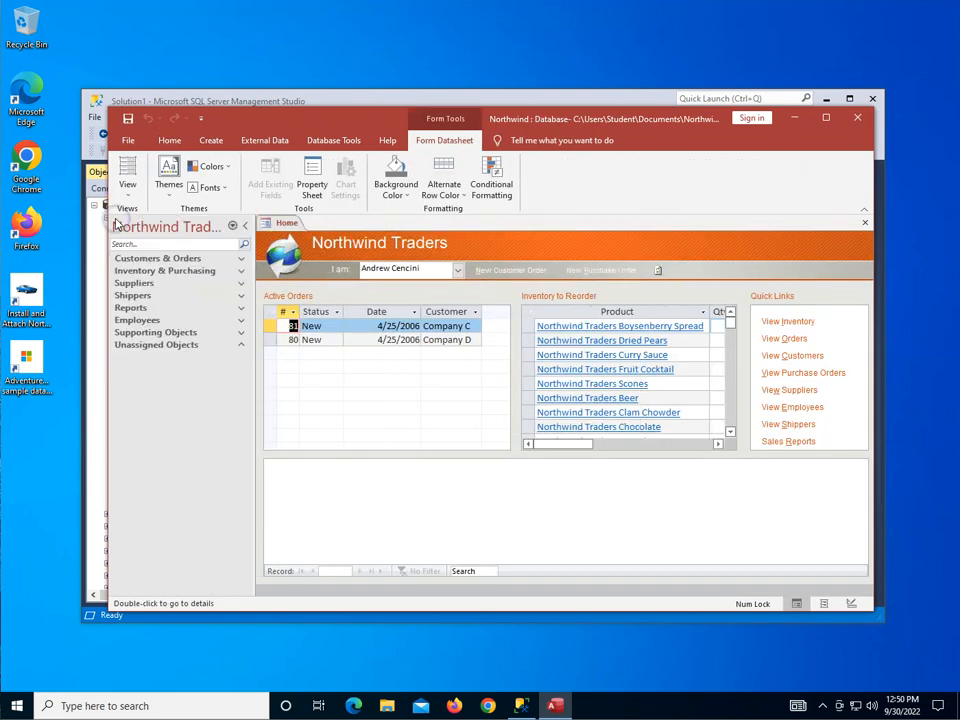
pyautogui.click(150, 271)
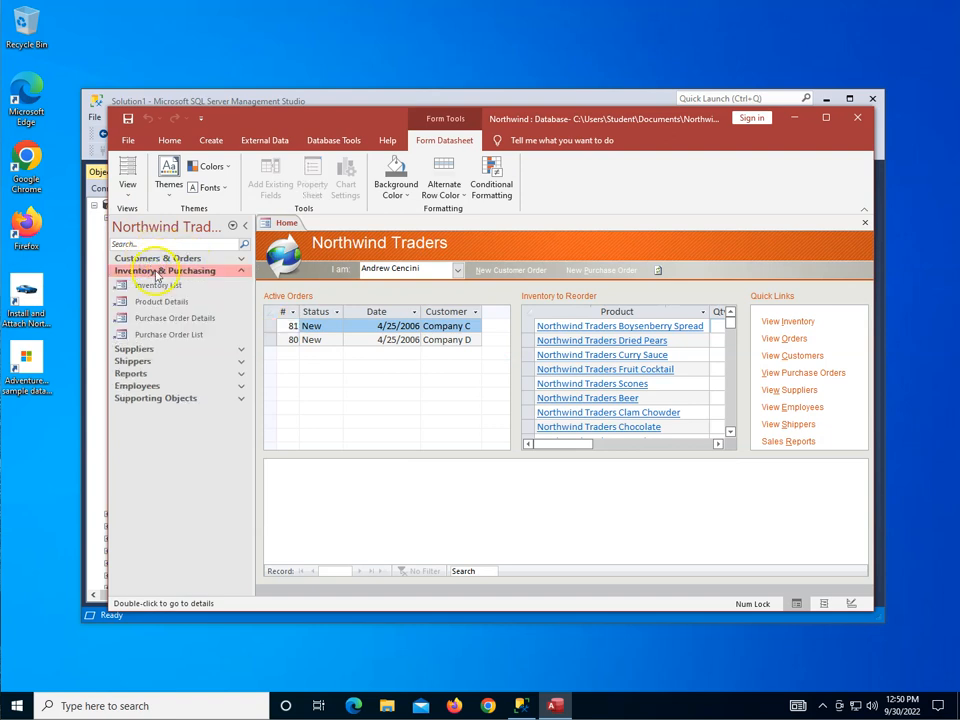
pyautogui.click(138, 349)
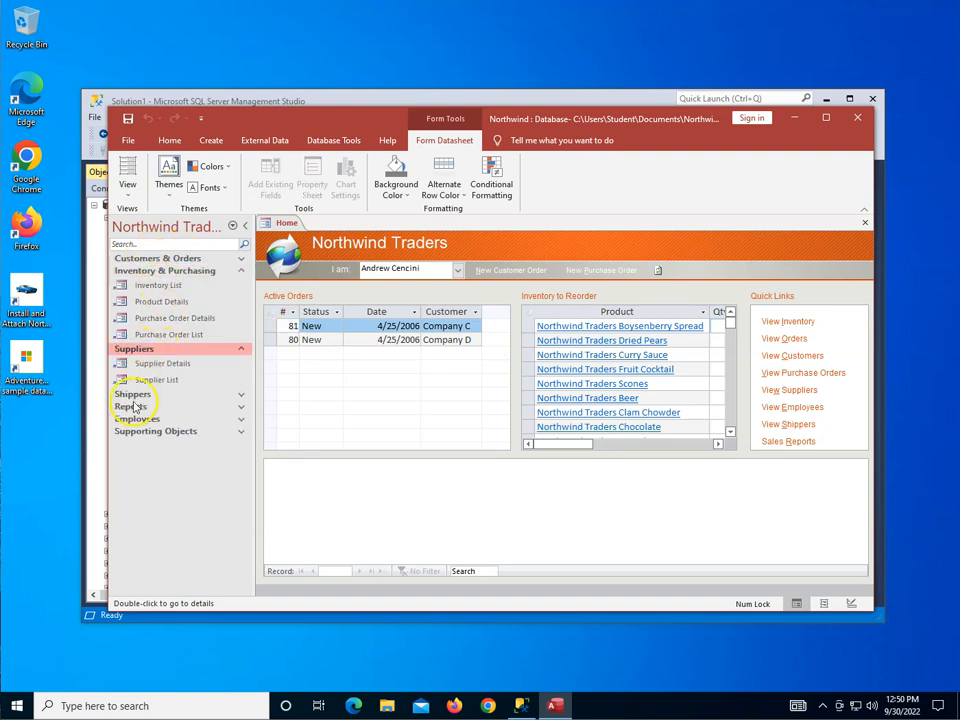
pyautogui.click(131, 397)
pyautogui.click(120, 437)
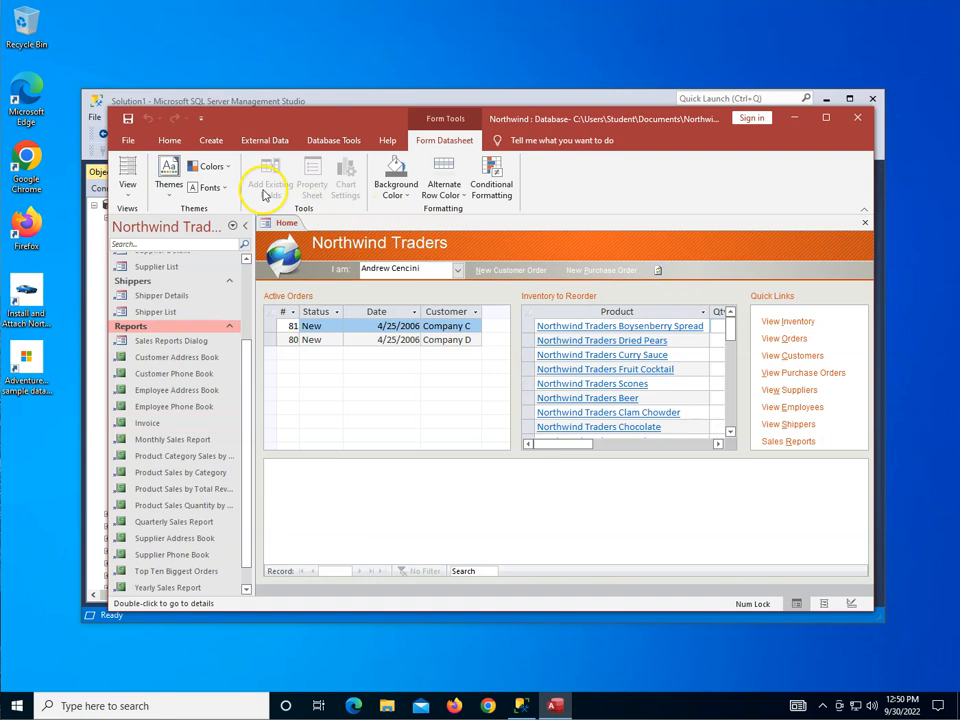
pyautogui.click(864, 118)
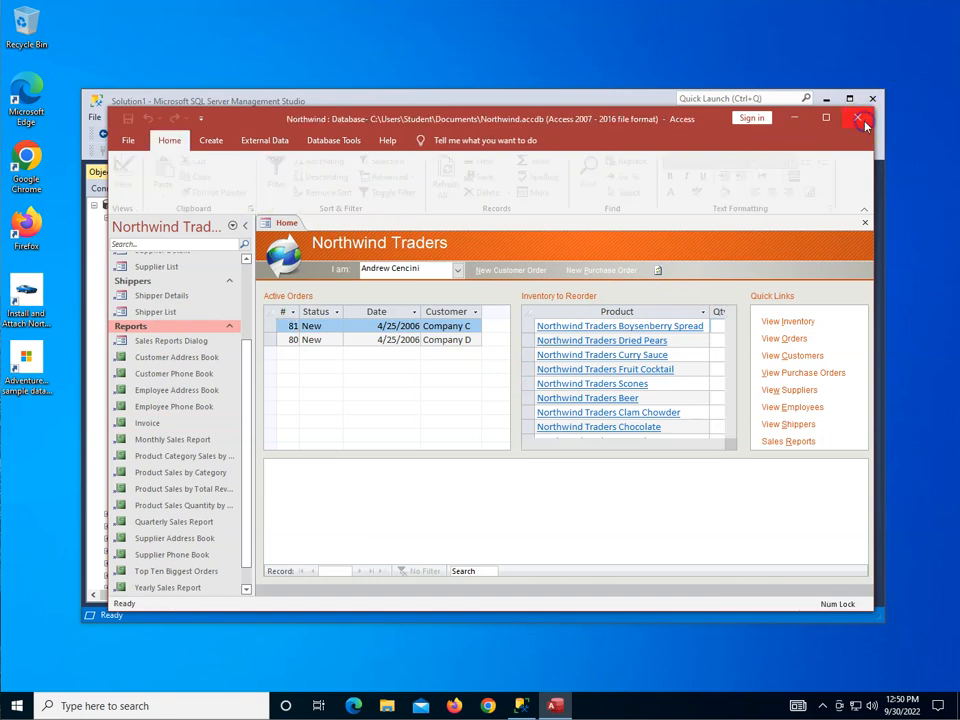
# Check the Documents folder in File Explorer for the Northwind database file and close the window.
pyautogui.click(387, 706)
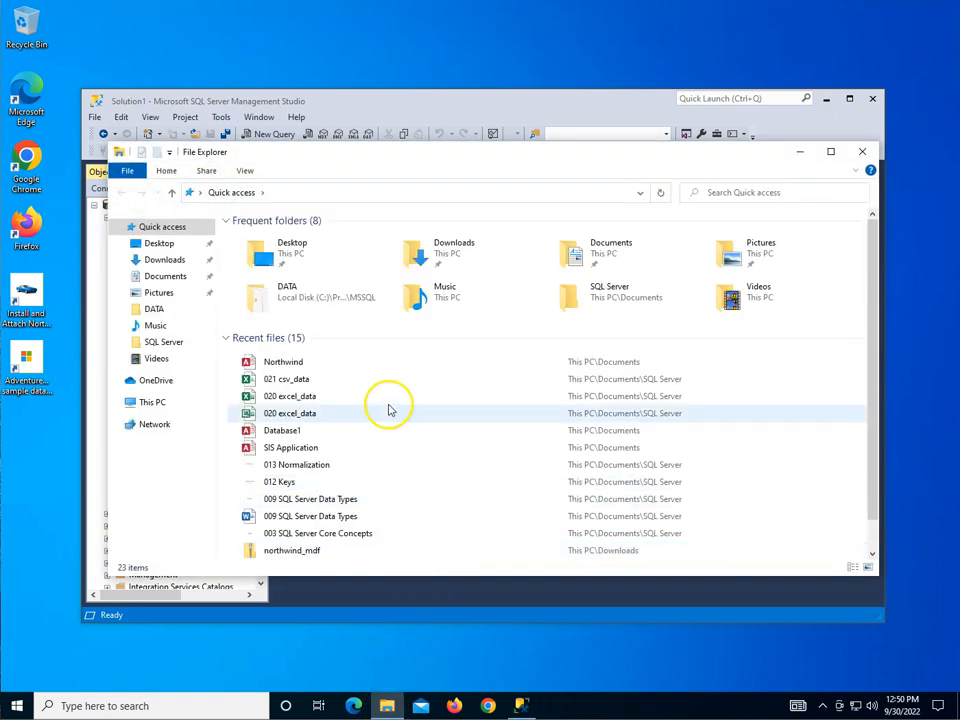
pyautogui.doubleClick(586, 250)
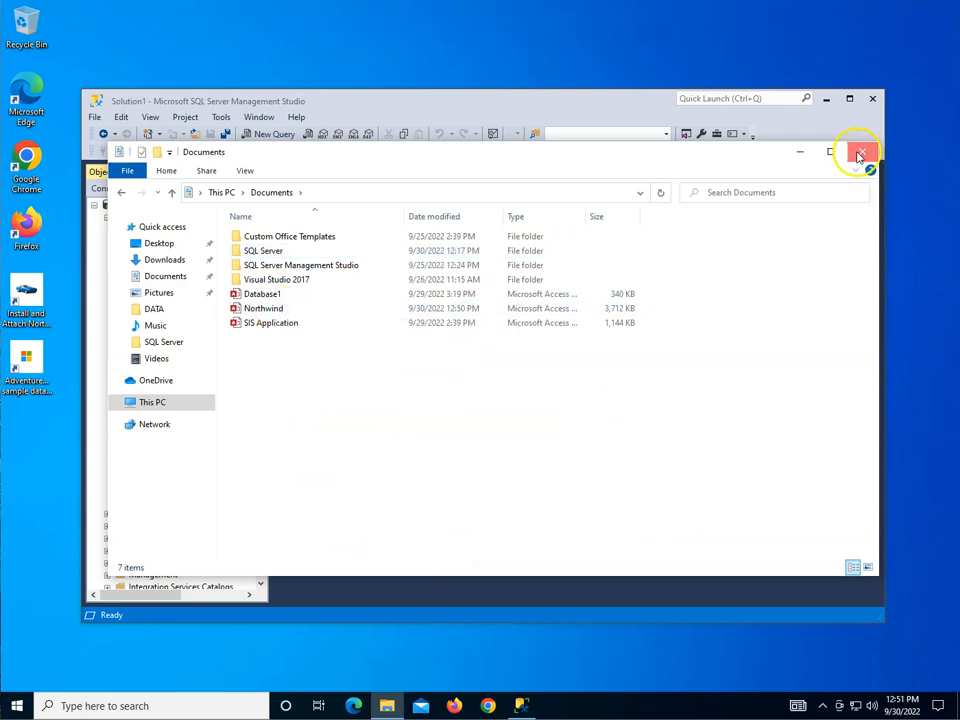
pyautogui.click(860, 153)
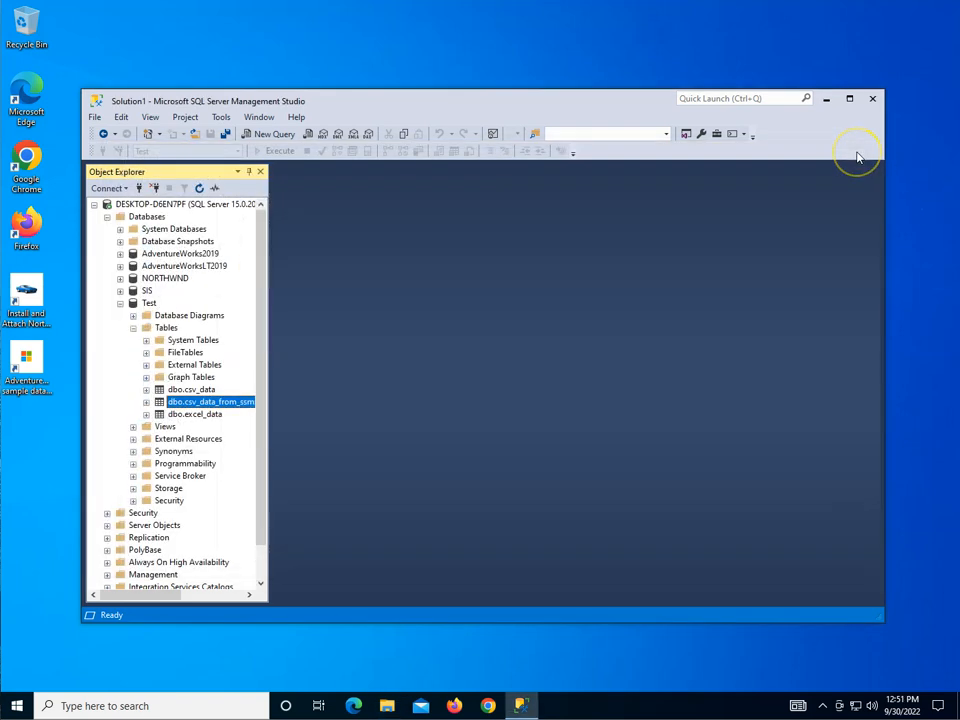
# Launch the SQL Server 2019 Import and Export Wizard and continue past its welcome page.
pyautogui.click(16, 706)
pyautogui.scroll(-5, 114, 551)
pyautogui.scroll(-4, 114, 551)
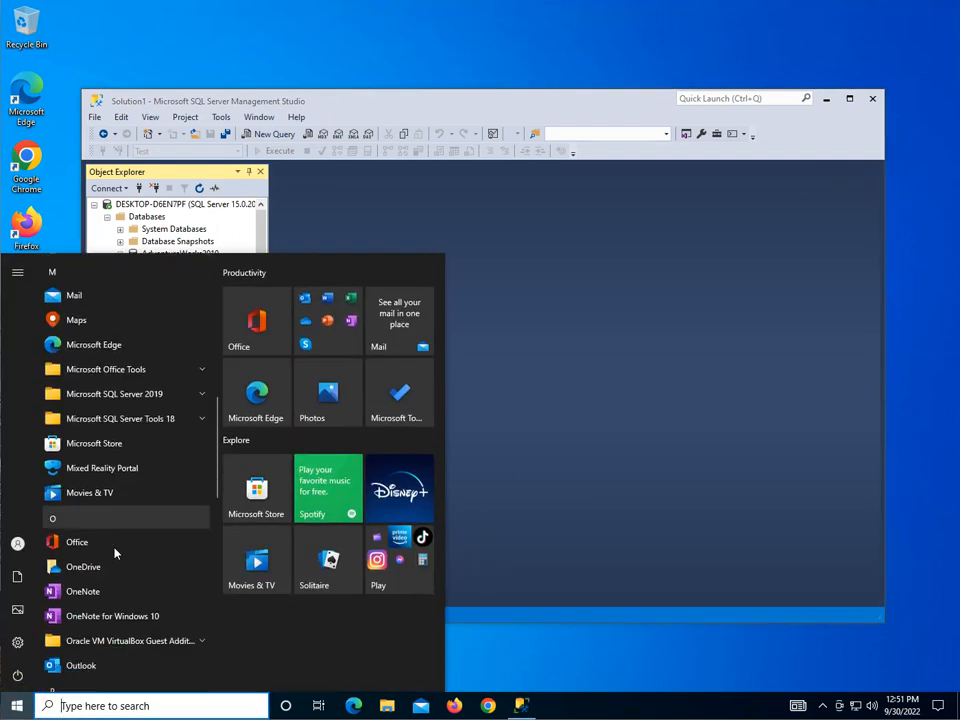
pyautogui.click(120, 394)
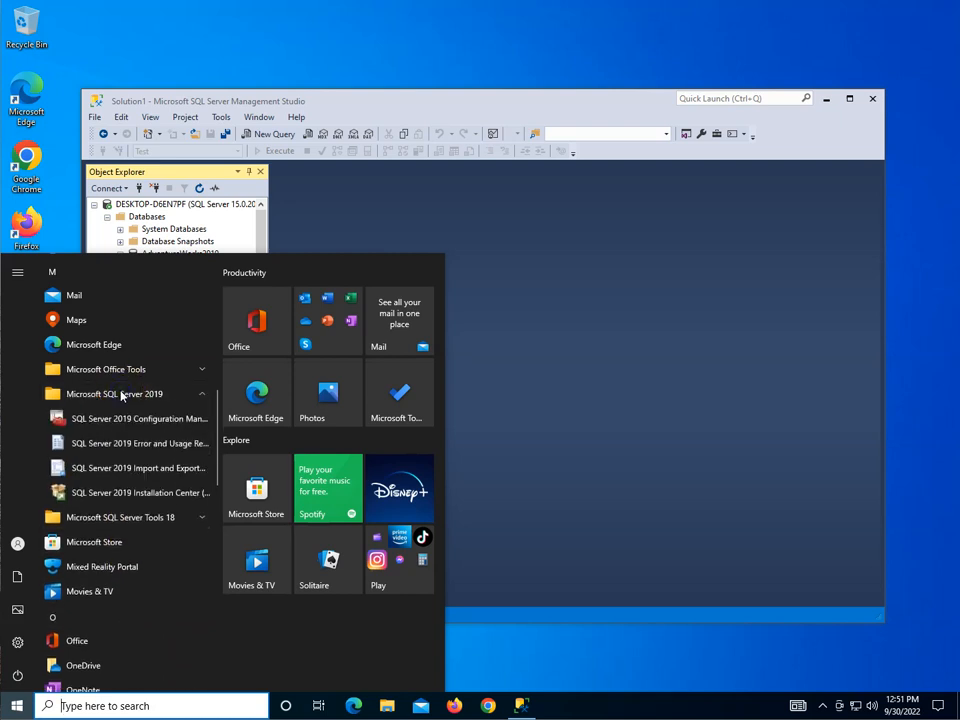
pyautogui.click(120, 468)
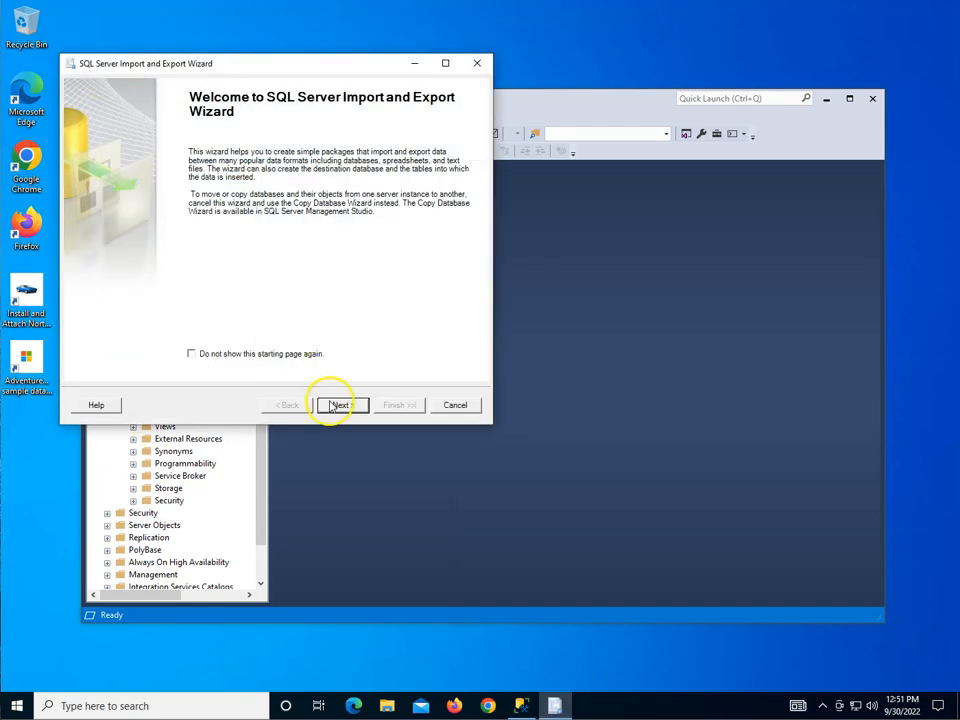
pyautogui.click(337, 405)
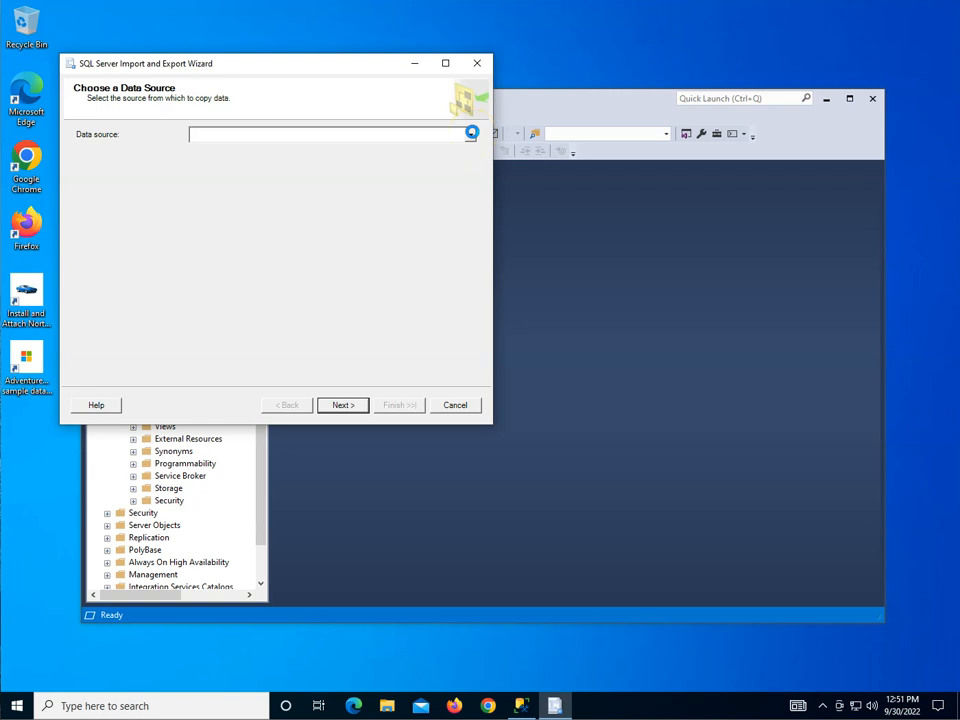
# Set the data source to Microsoft Access (Microsoft.ACE.OLEDB.16.0) using Northwind.accdb from the Documents folder, without credentials, and continue to the destination page.
pyautogui.click(471, 134)
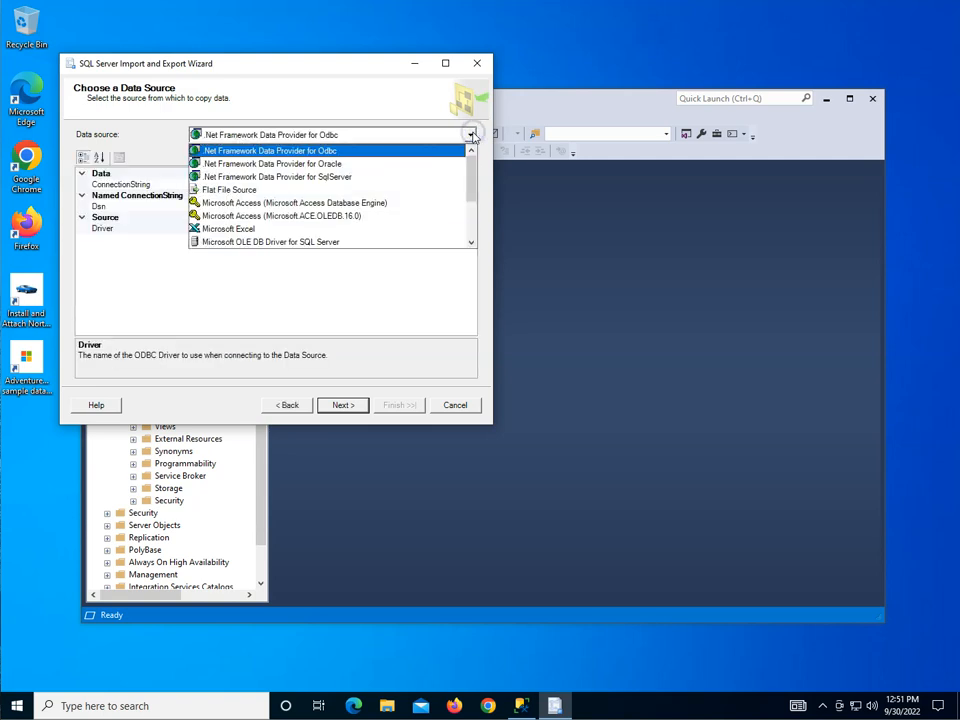
pyautogui.click(328, 217)
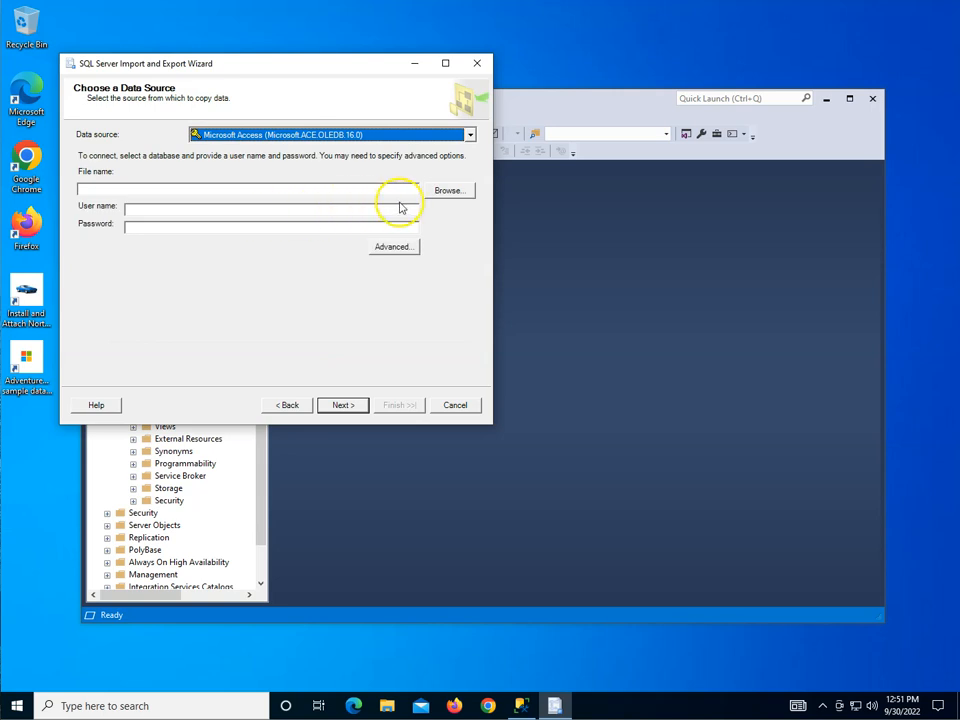
pyautogui.click(455, 191)
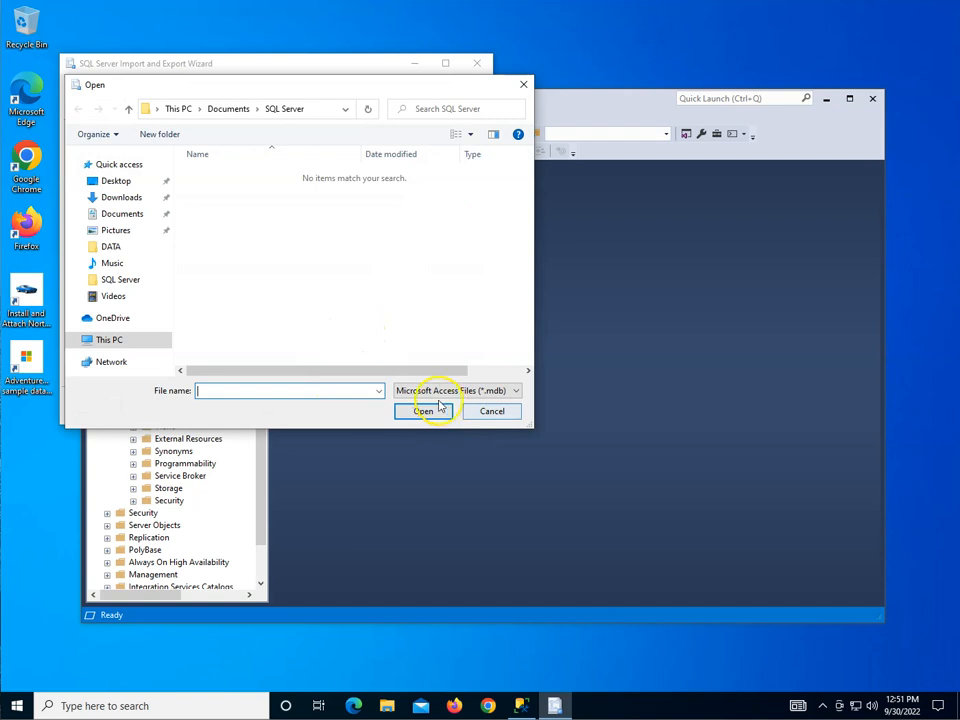
pyautogui.click(497, 391)
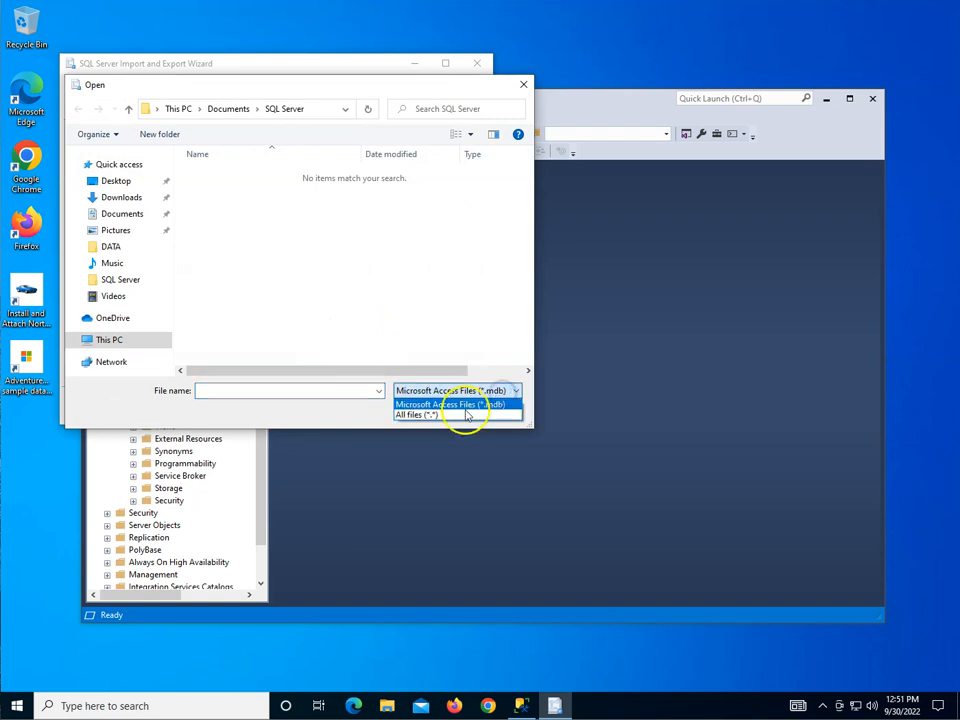
pyautogui.click(456, 414)
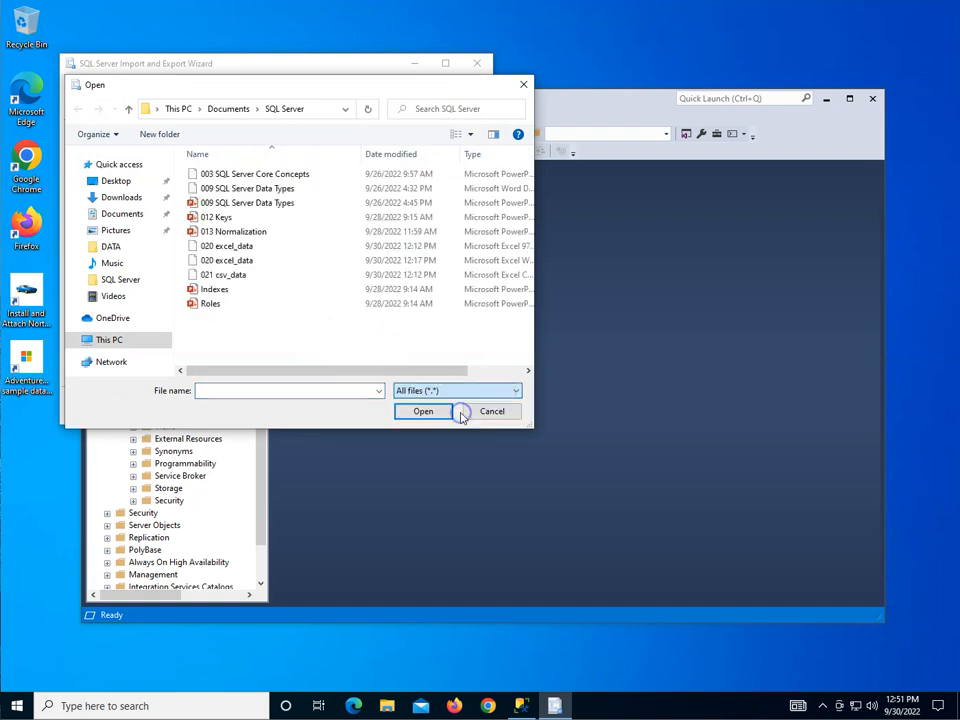
pyautogui.click(229, 110)
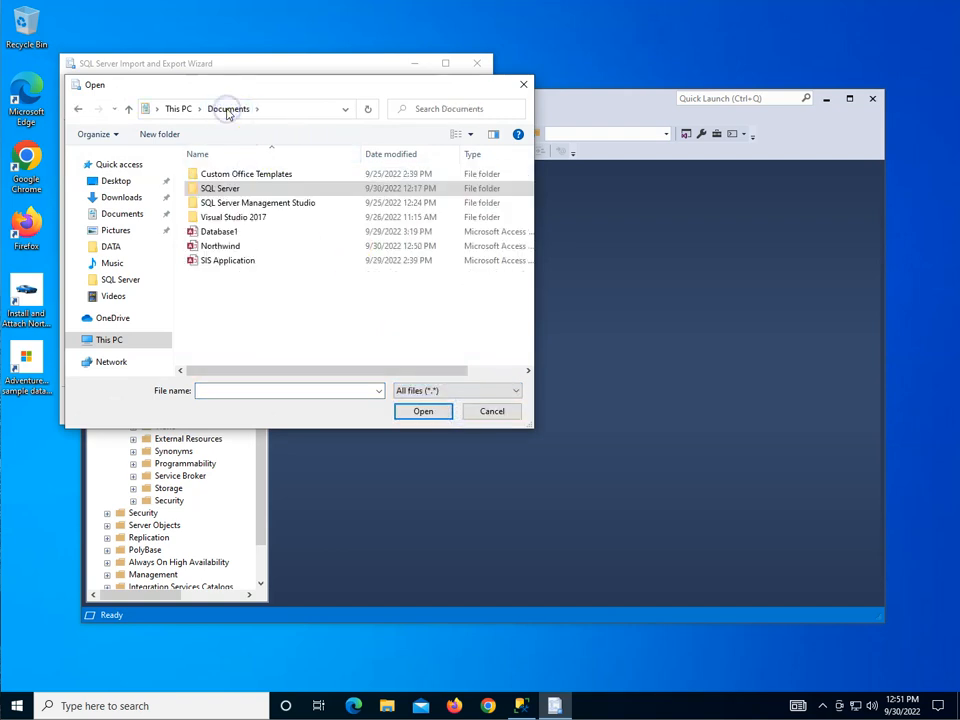
pyautogui.doubleClick(222, 247)
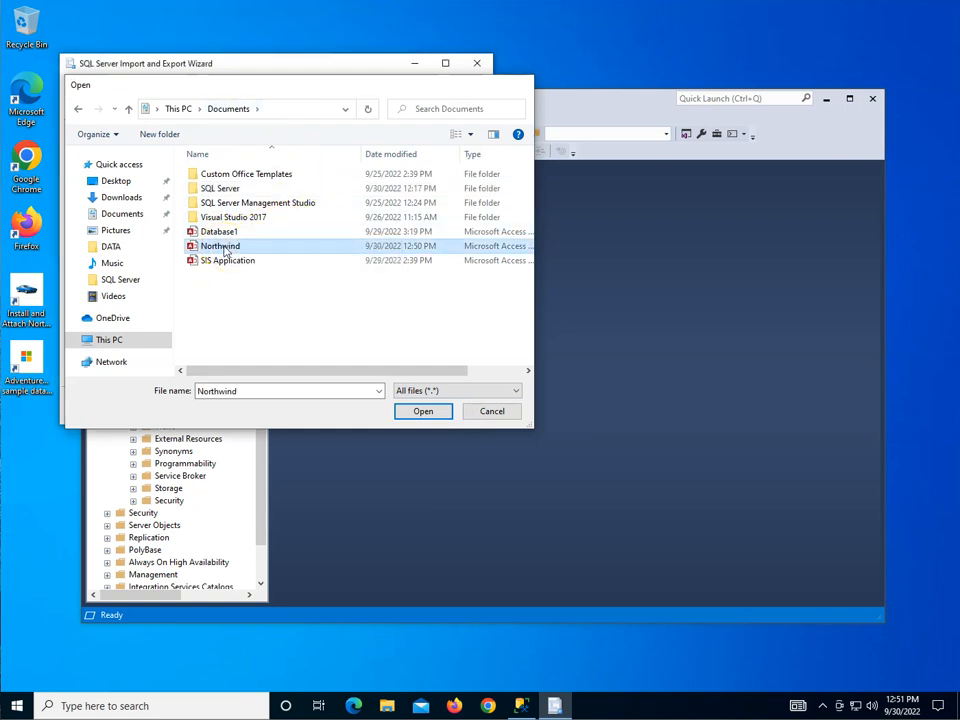
pyautogui.click(230, 210)
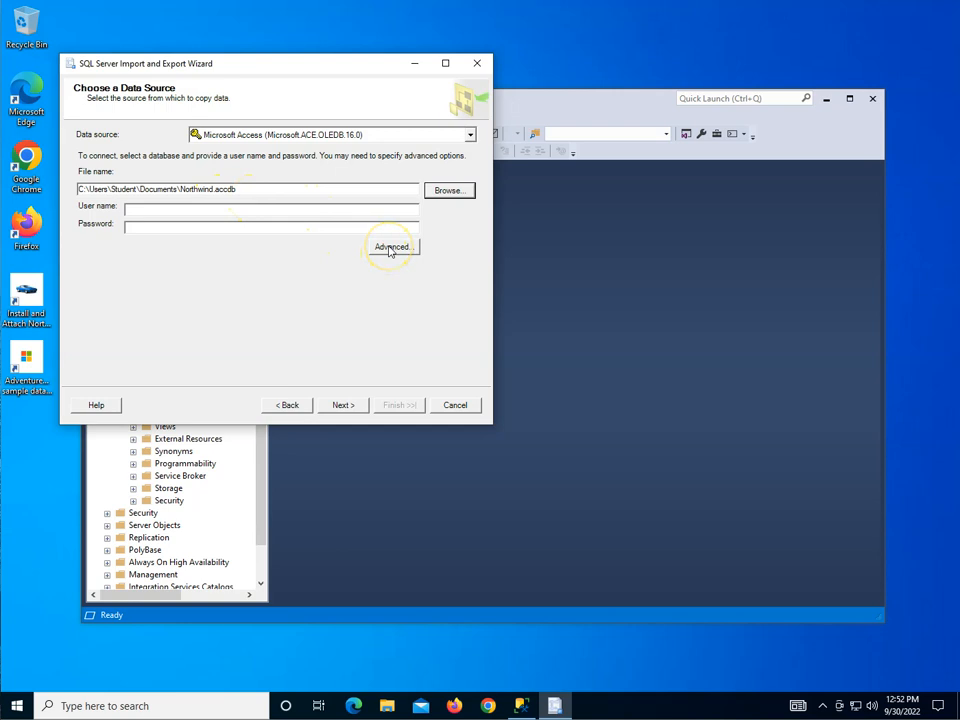
pyautogui.click(343, 405)
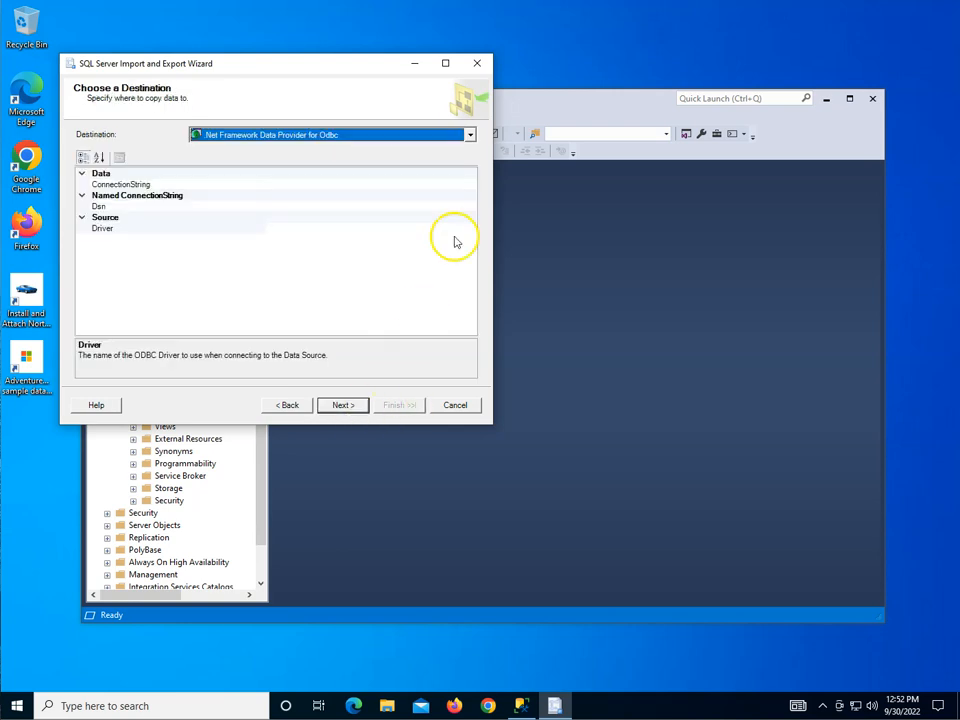
# Set the import destination to Microsoft OLE DB Provider for SQL Server.
pyautogui.click(470, 135)
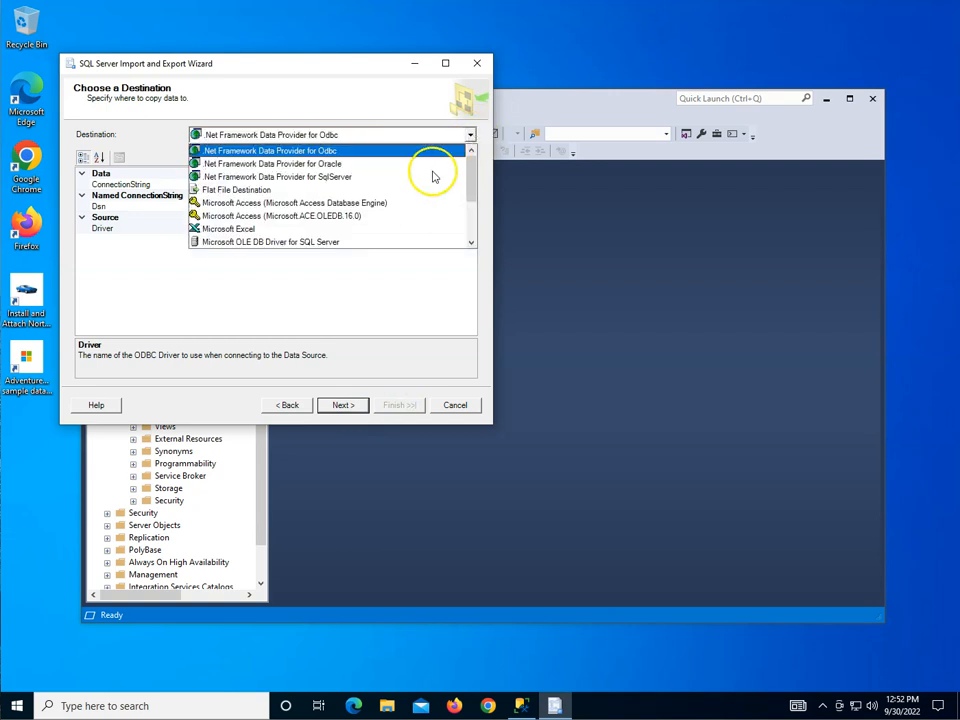
pyautogui.scroll(-2, 435, 175)
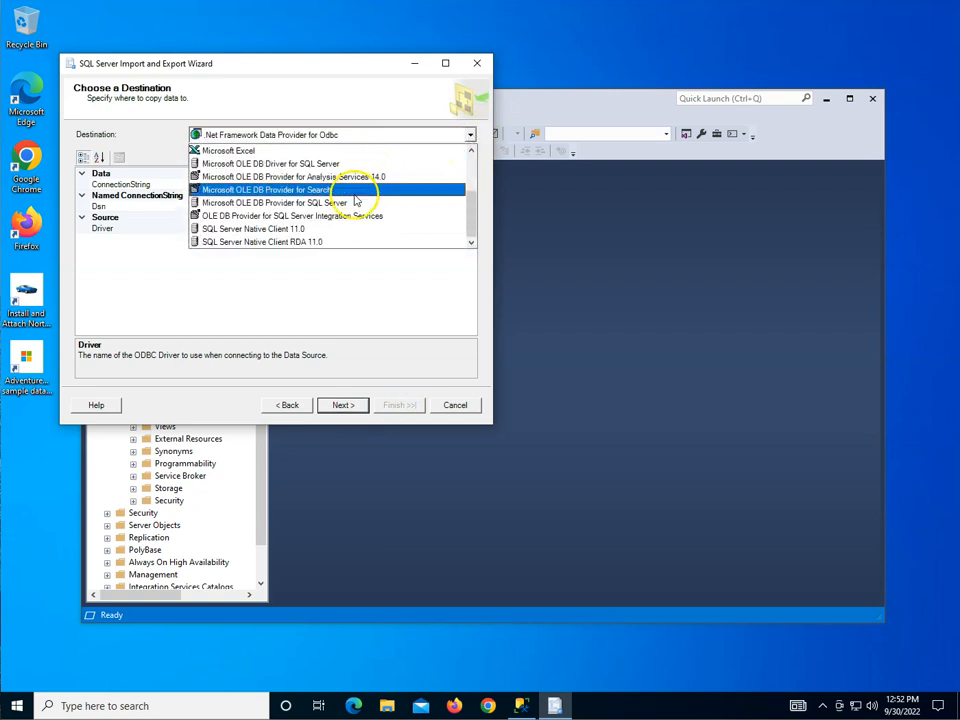
pyautogui.click(349, 211)
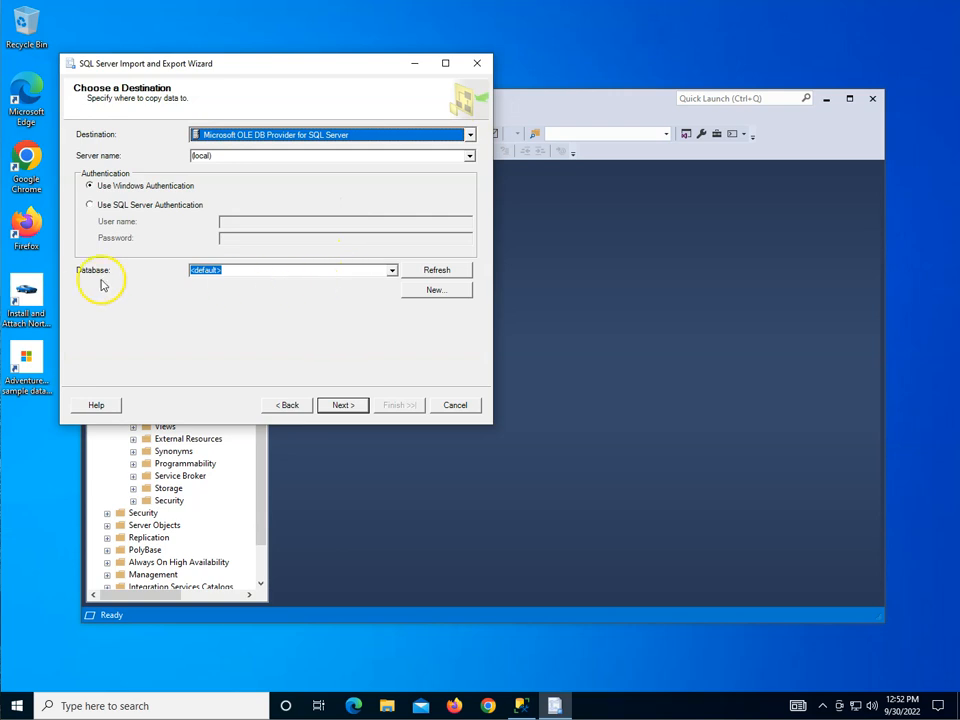
# Create a new destination database named Northwind_Access and continue with copying data from one or more tables or views.
pyautogui.click(392, 271)
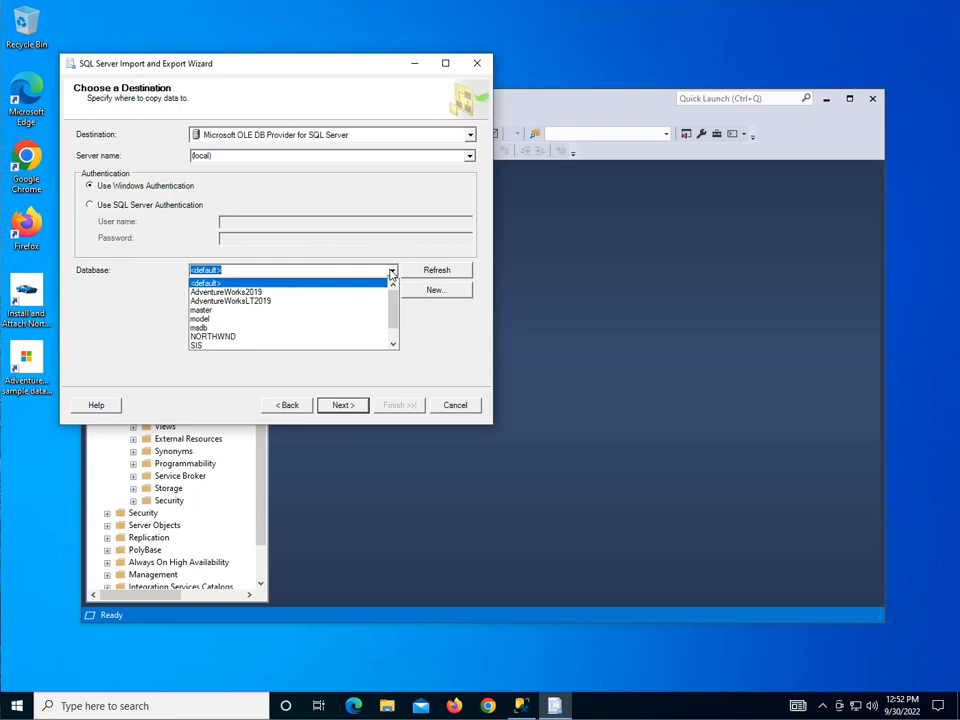
pyautogui.click(392, 271)
pyautogui.click(436, 291)
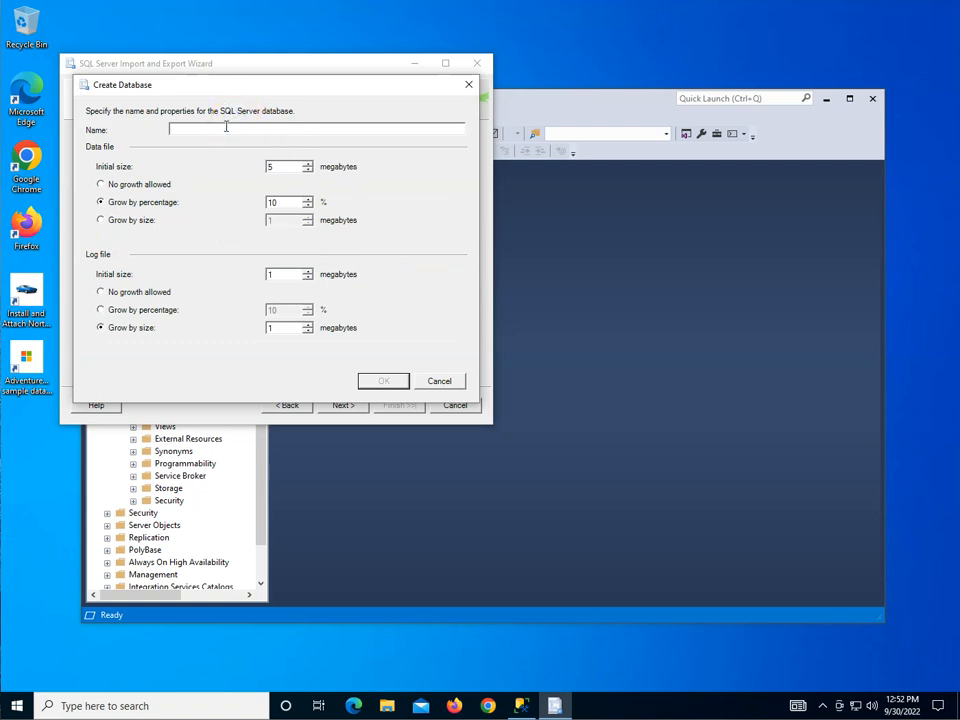
pyautogui.write('Northwind')
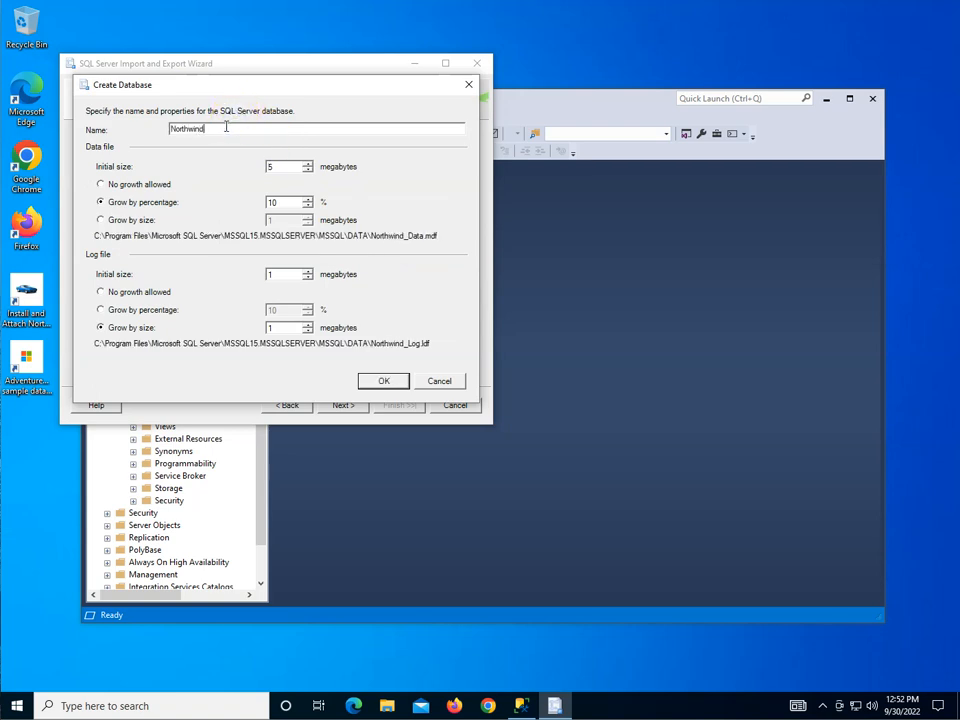
pyautogui.write('_Access')
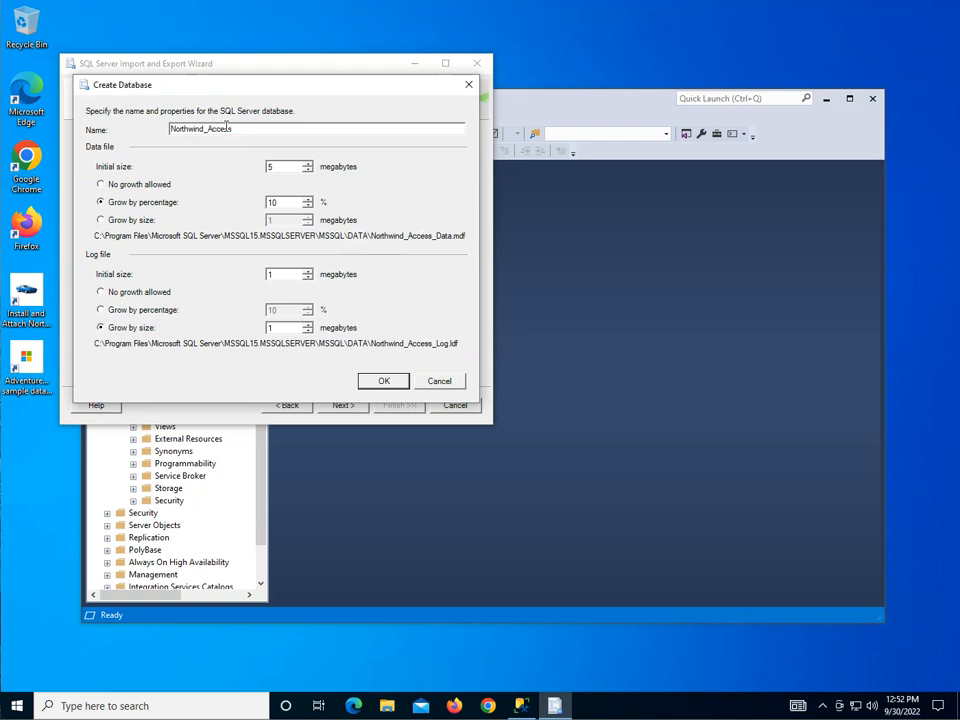
pyautogui.click(380, 382)
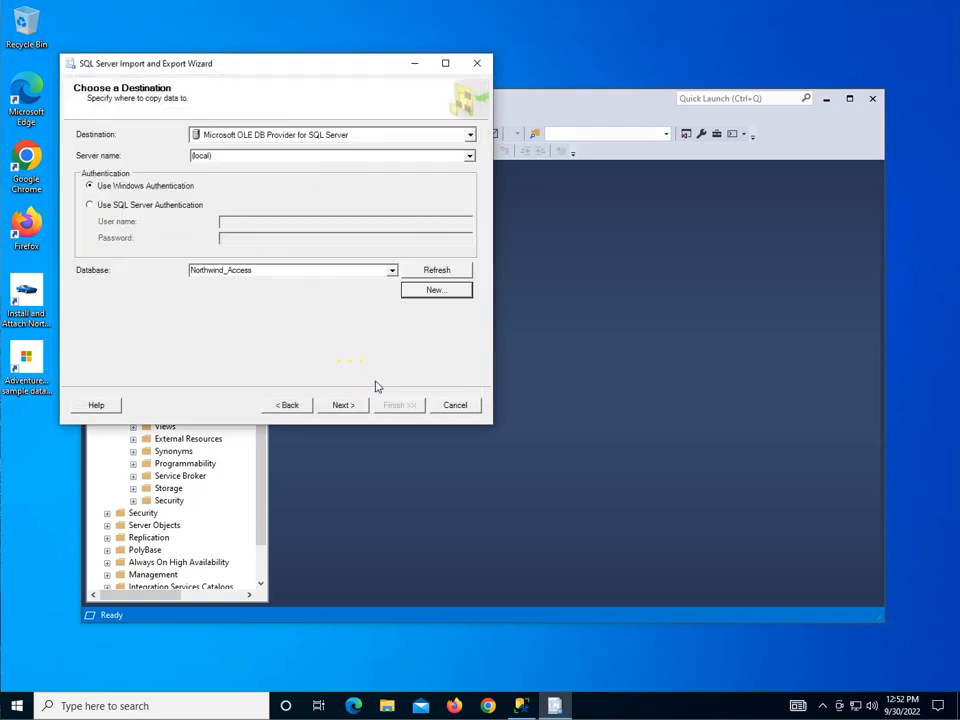
pyautogui.click(345, 405)
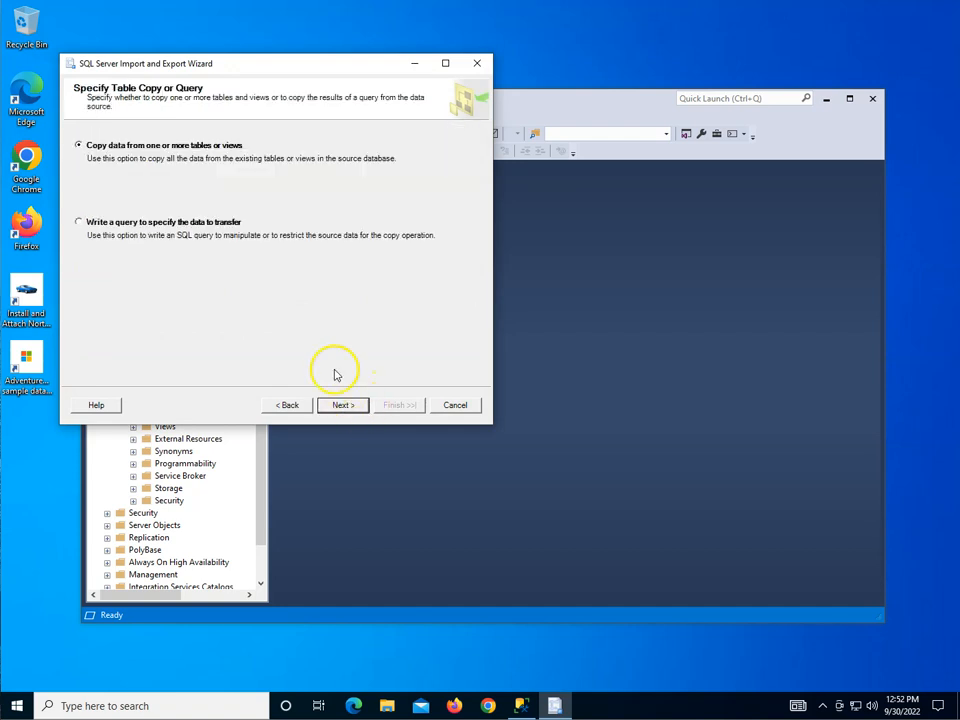
pyautogui.click(343, 406)
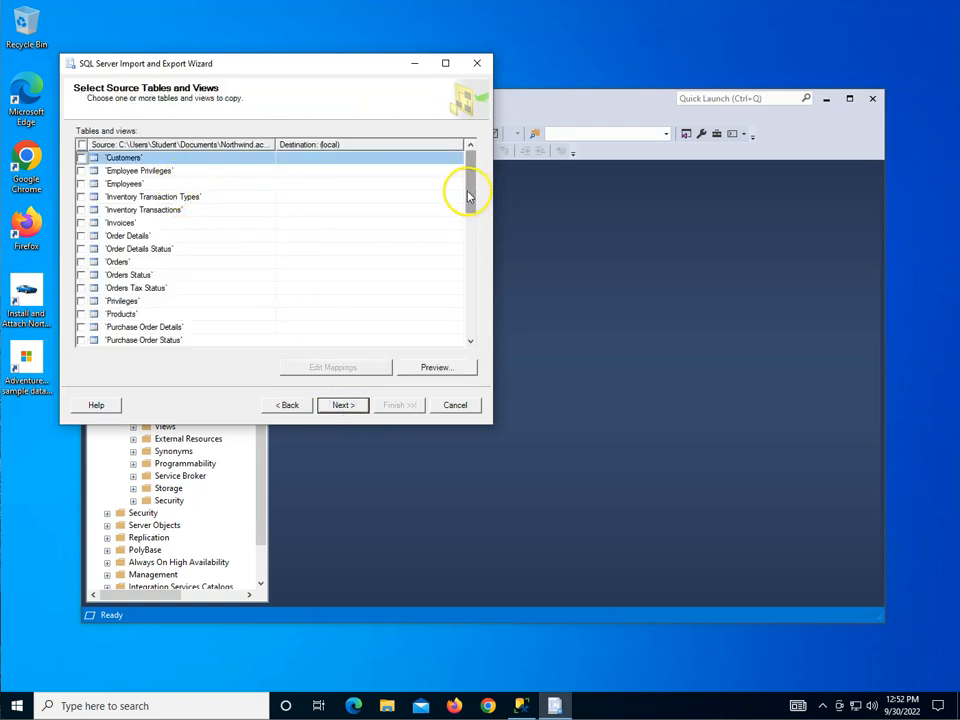
pyautogui.moveTo(467, 210); pyautogui.dragTo(456, 326)
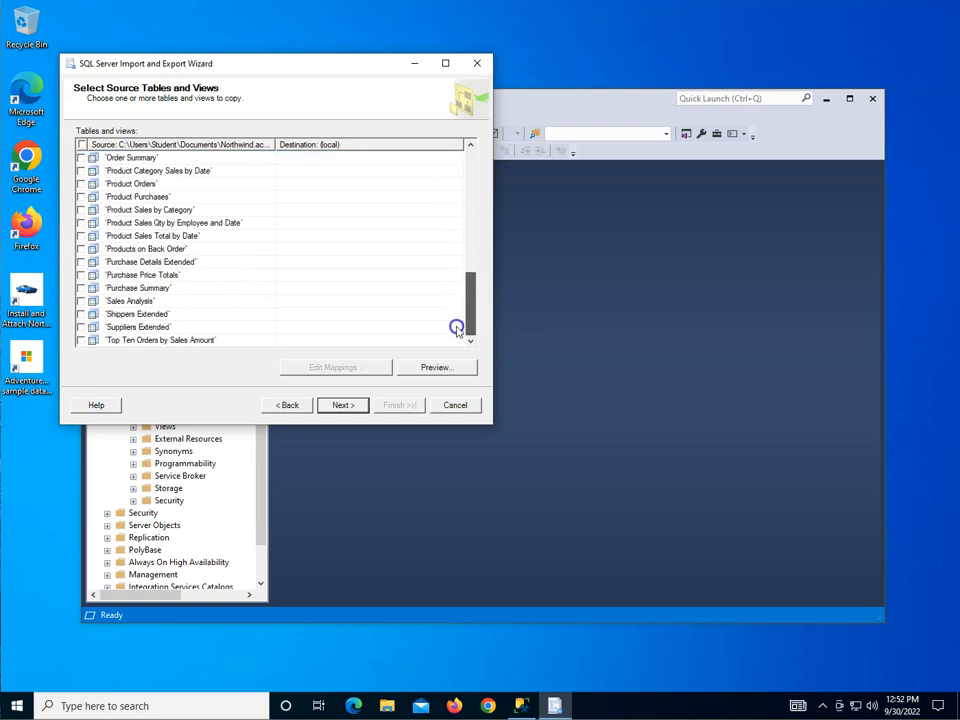
pyautogui.click(340, 406)
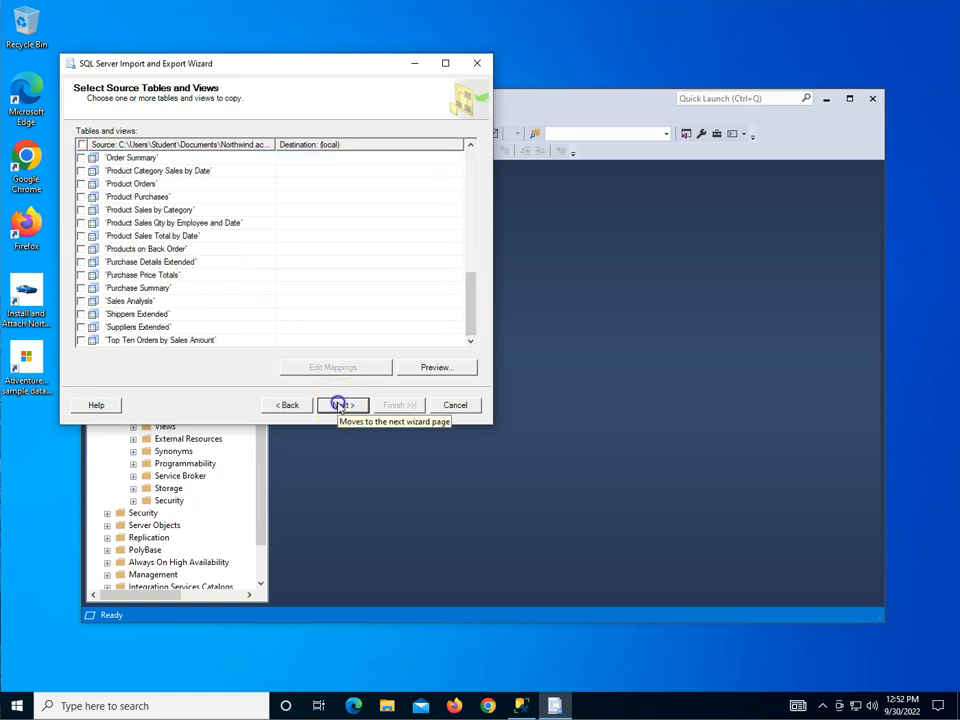
pyautogui.click(340, 406)
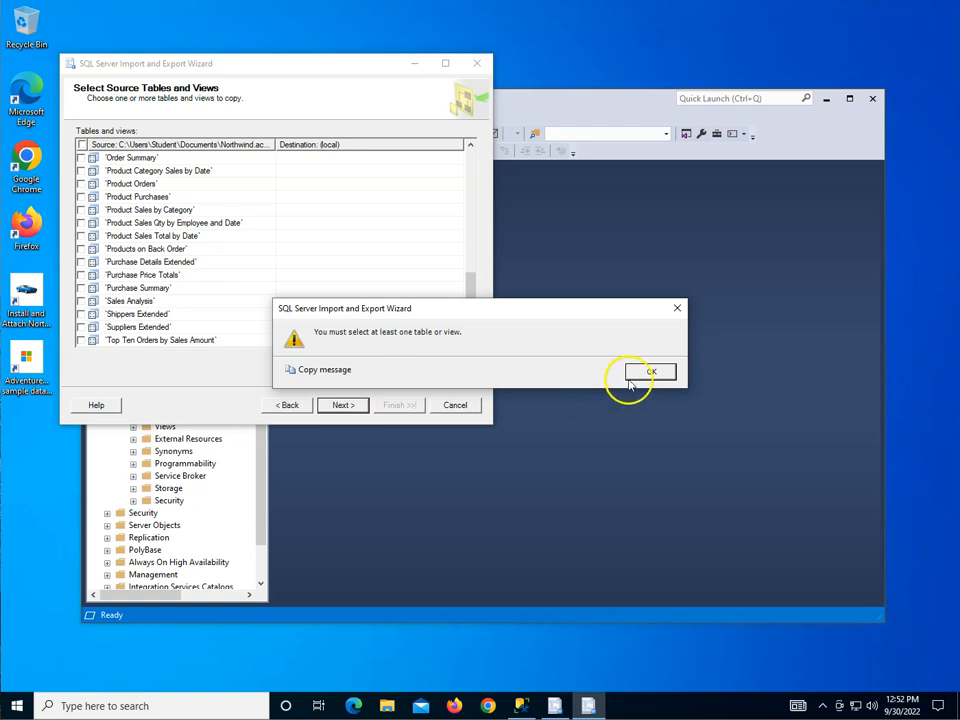
pyautogui.click(668, 372)
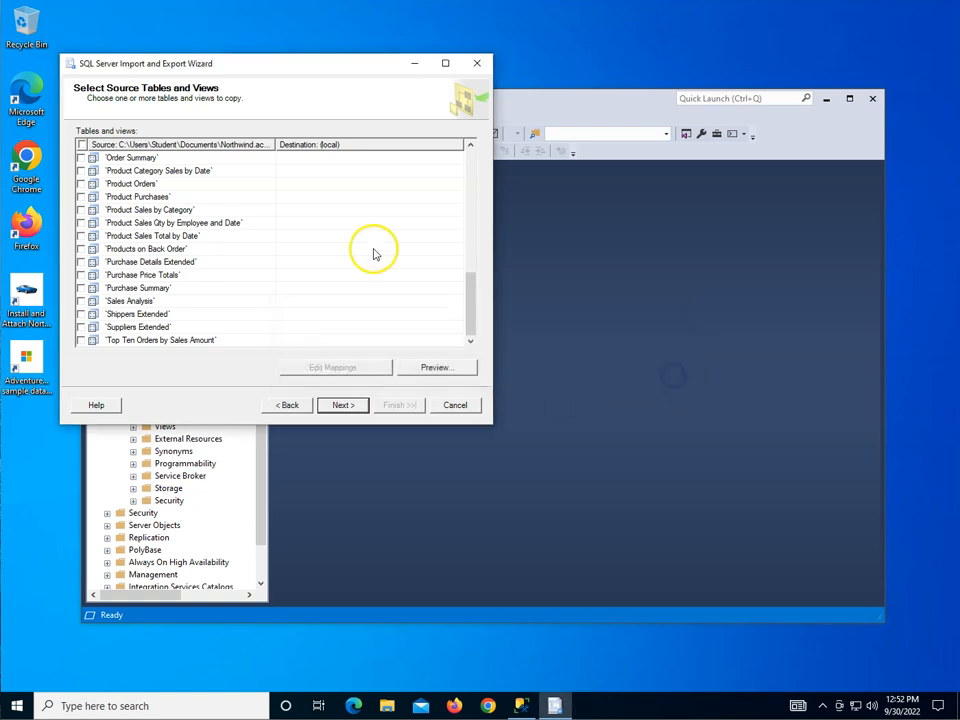
# Select all source tables and views for the import and continue to the data type mapping review.
pyautogui.click(82, 145)
pyautogui.click(350, 404)
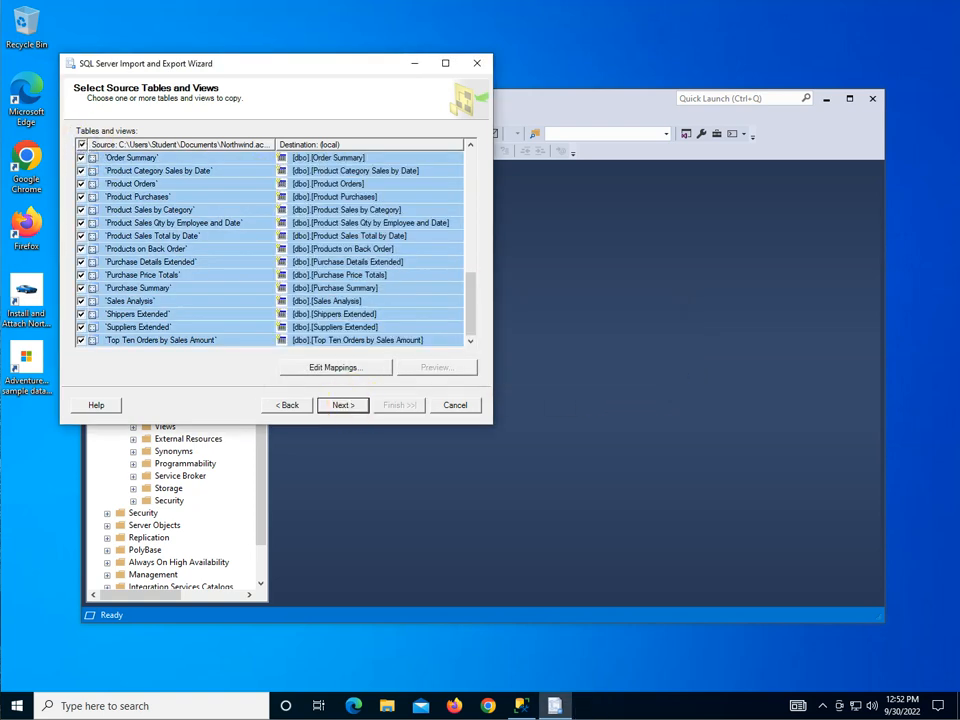
pyautogui.click(343, 405)
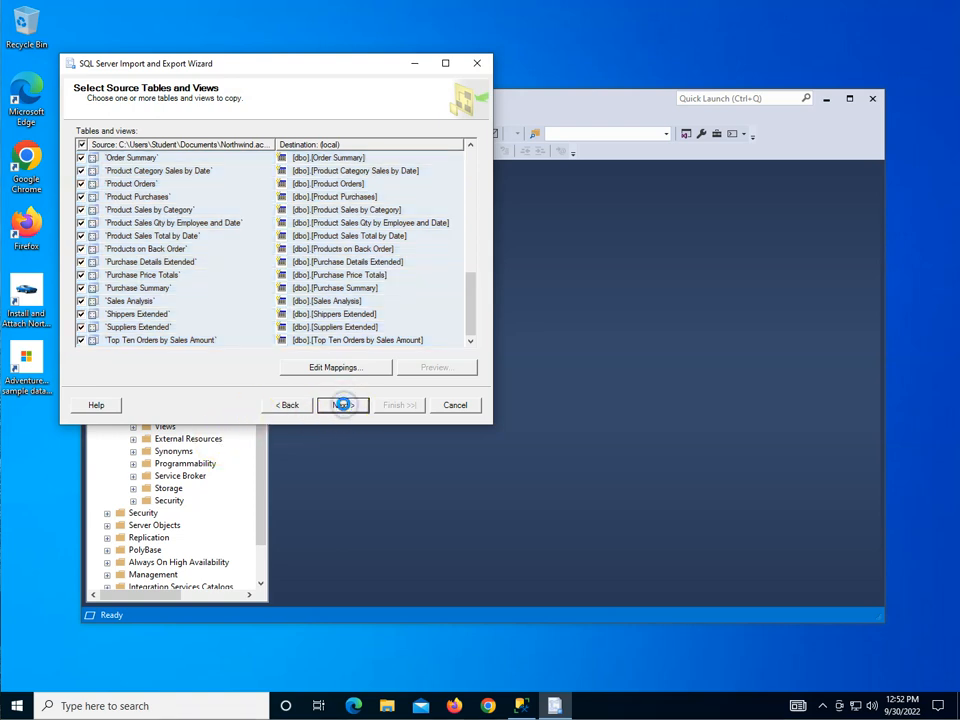
pyautogui.click(343, 405)
pyautogui.click(286, 405)
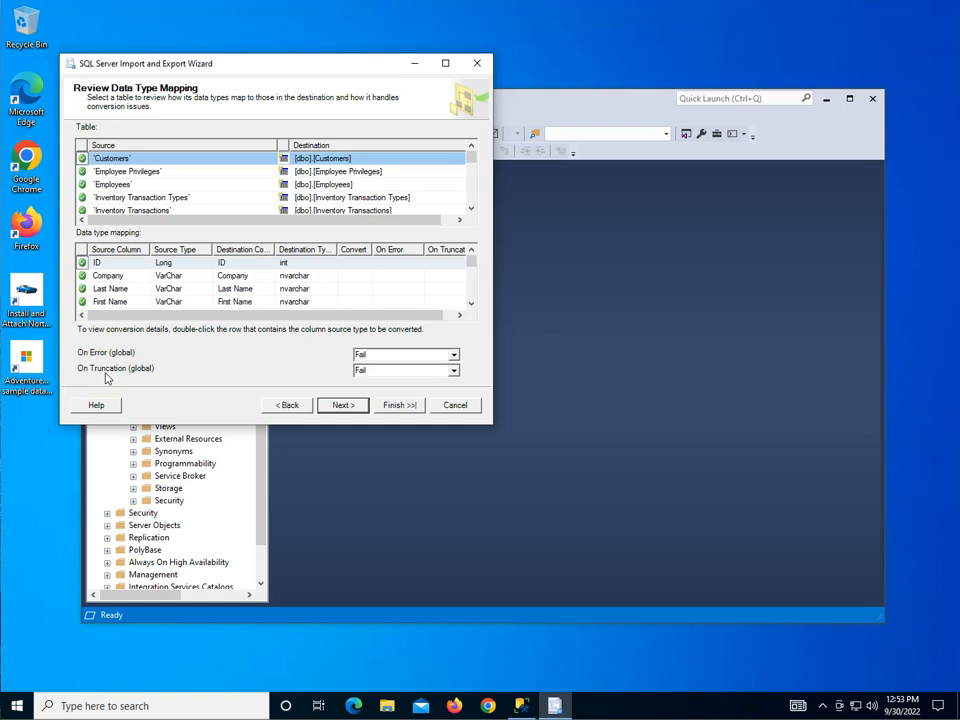
# Keep the Fail handling for errors and truncation, and run the import immediately without saving an SSIS package.
pyautogui.click(338, 407)
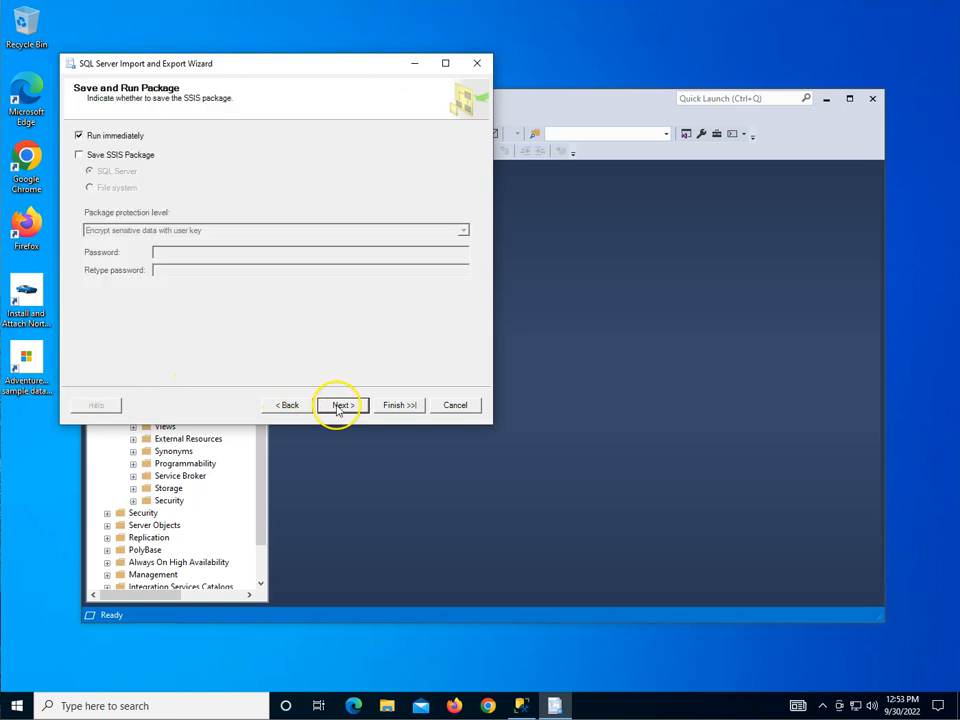
pyautogui.click(338, 407)
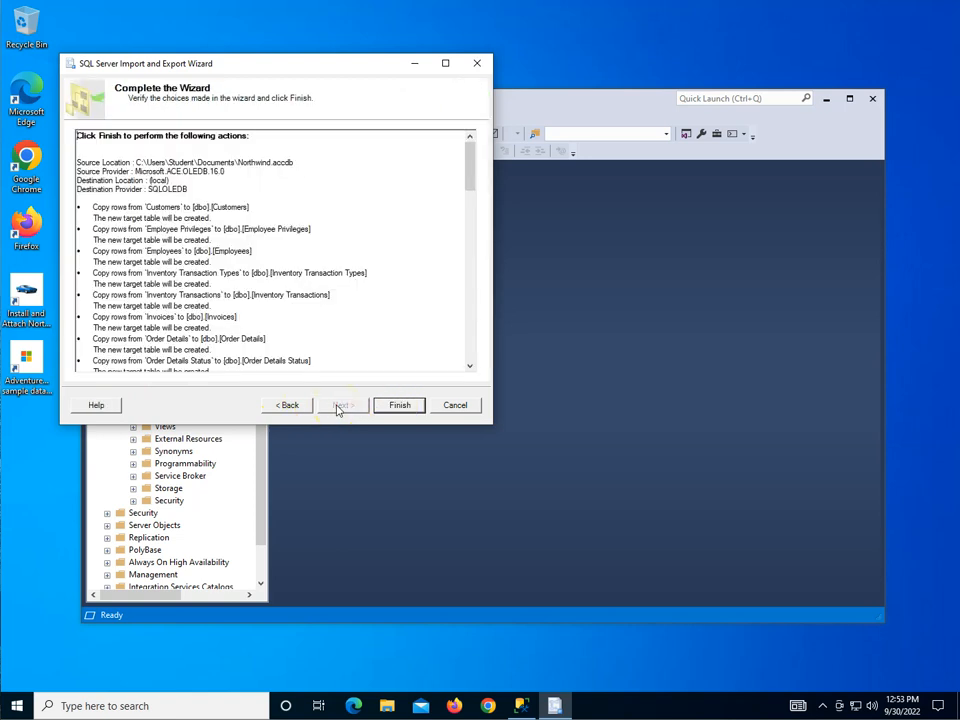
pyautogui.click(403, 405)
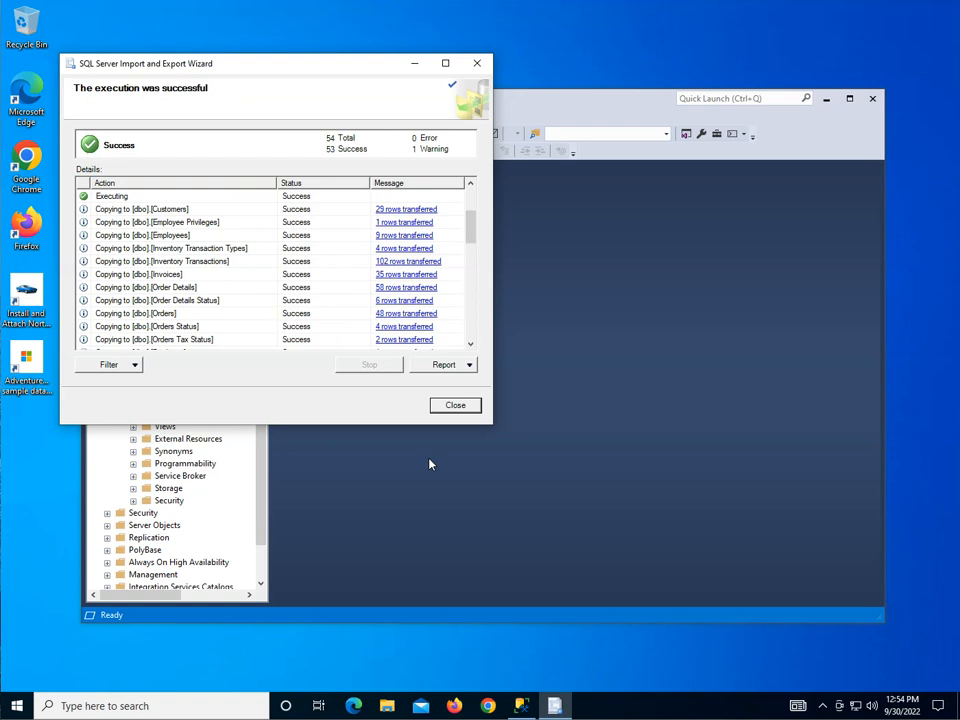
# Read the Validating action's warning message in the execution details and close the wizard.
pyautogui.click(473, 195)
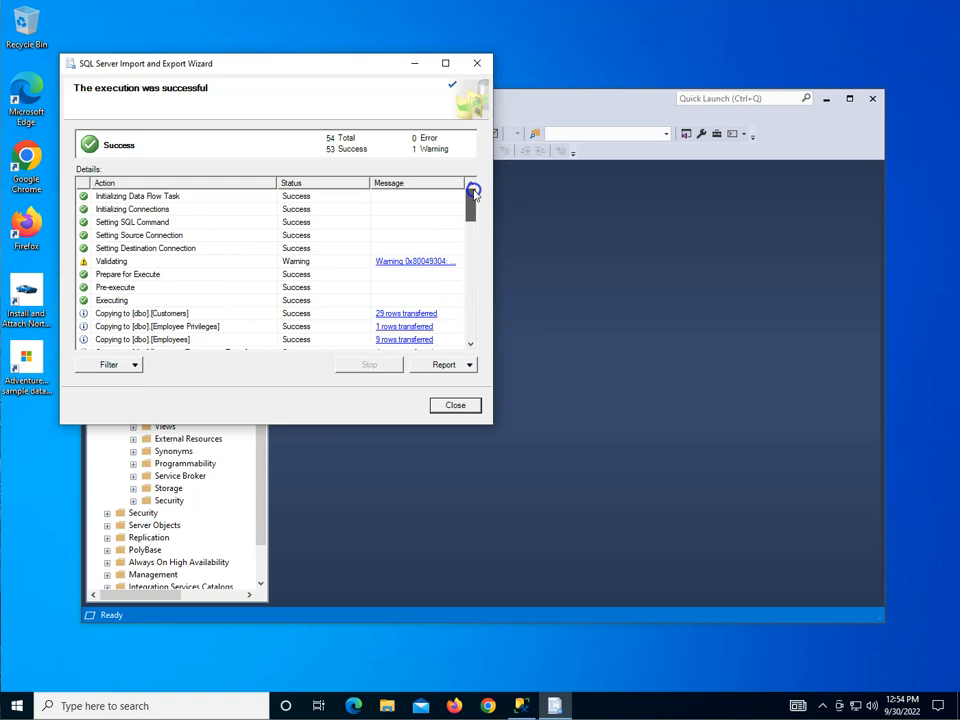
pyautogui.click(401, 263)
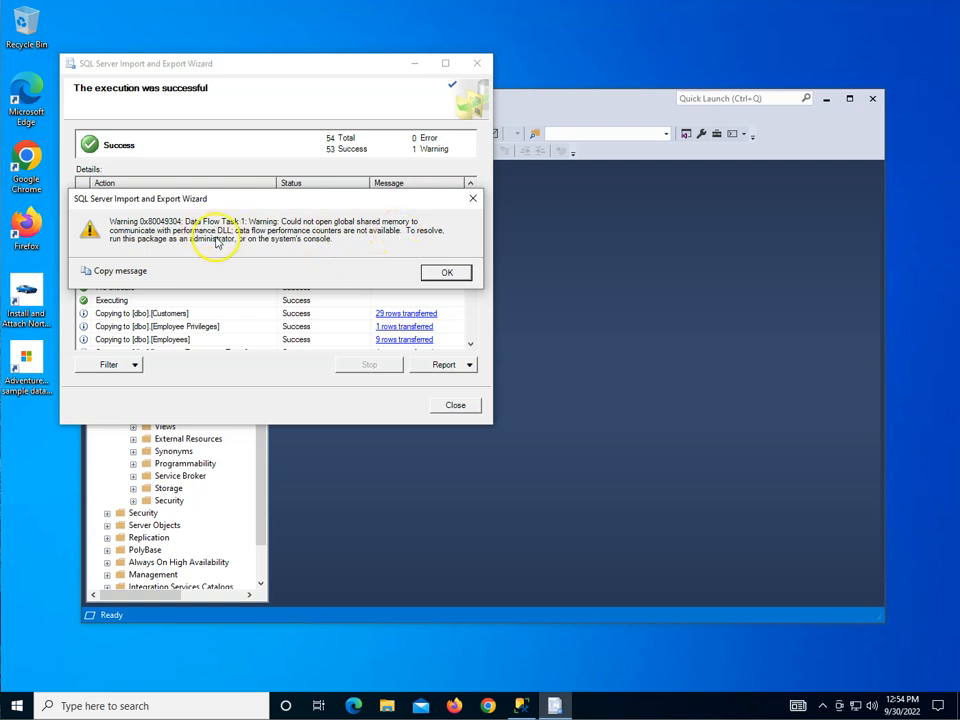
pyautogui.click(432, 272)
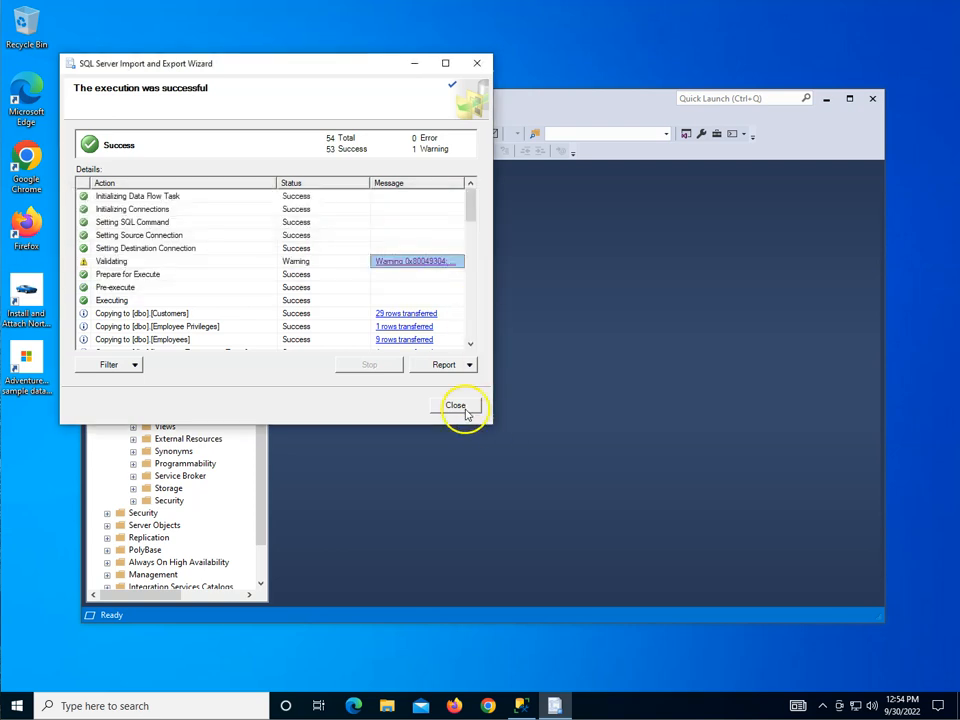
pyautogui.click(458, 405)
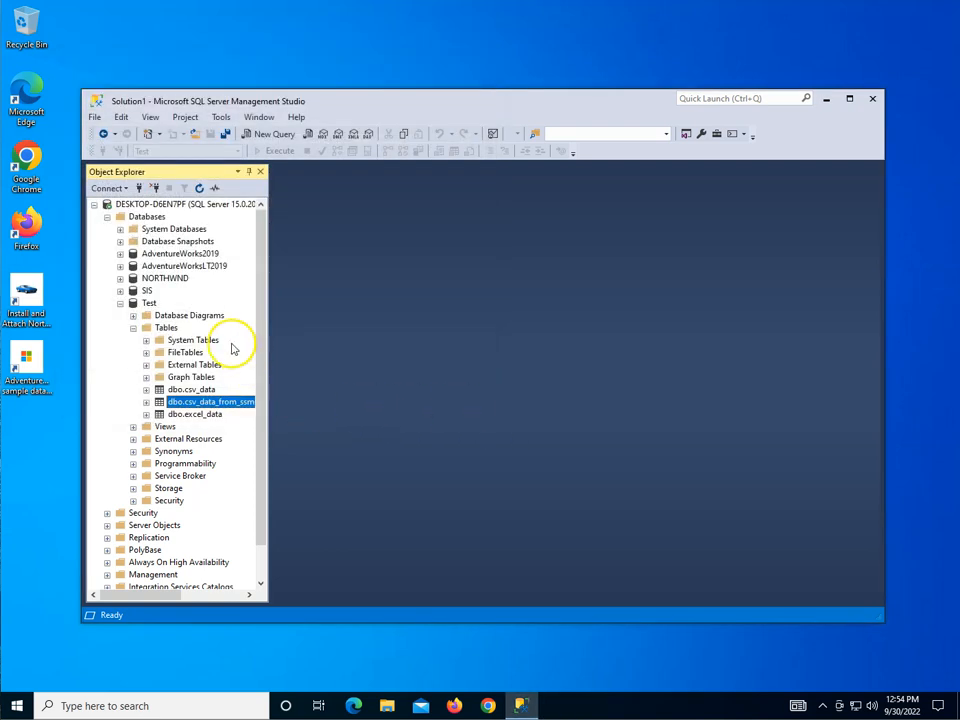
# Refresh the server's Databases list in Object Explorer and display the tables of the Northwind_Access database in full width.
pyautogui.click(120, 303)
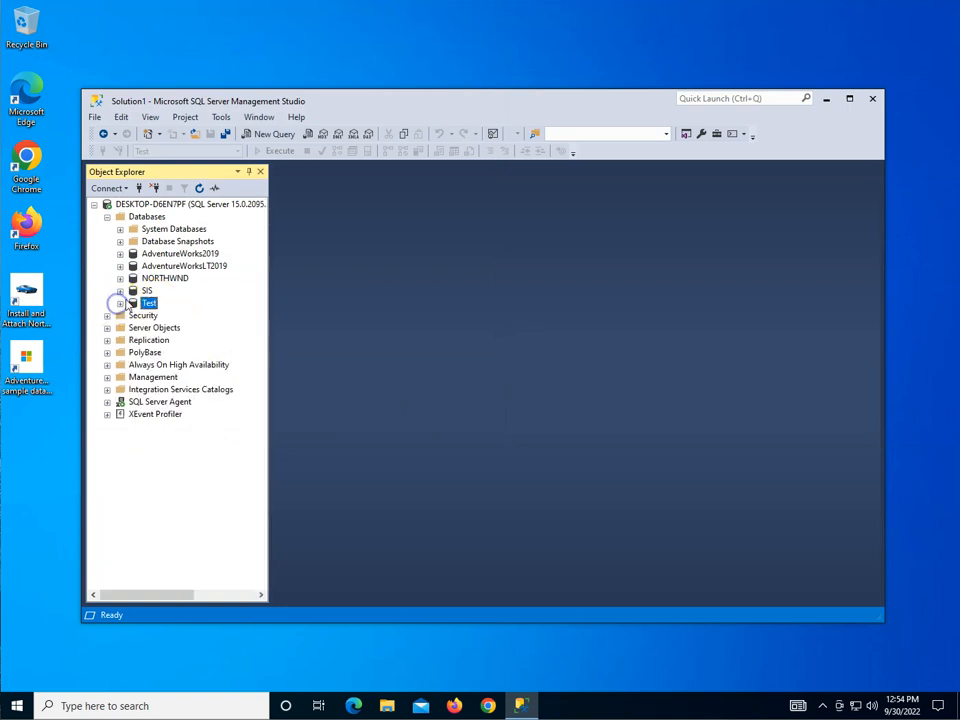
pyautogui.click(147, 217)
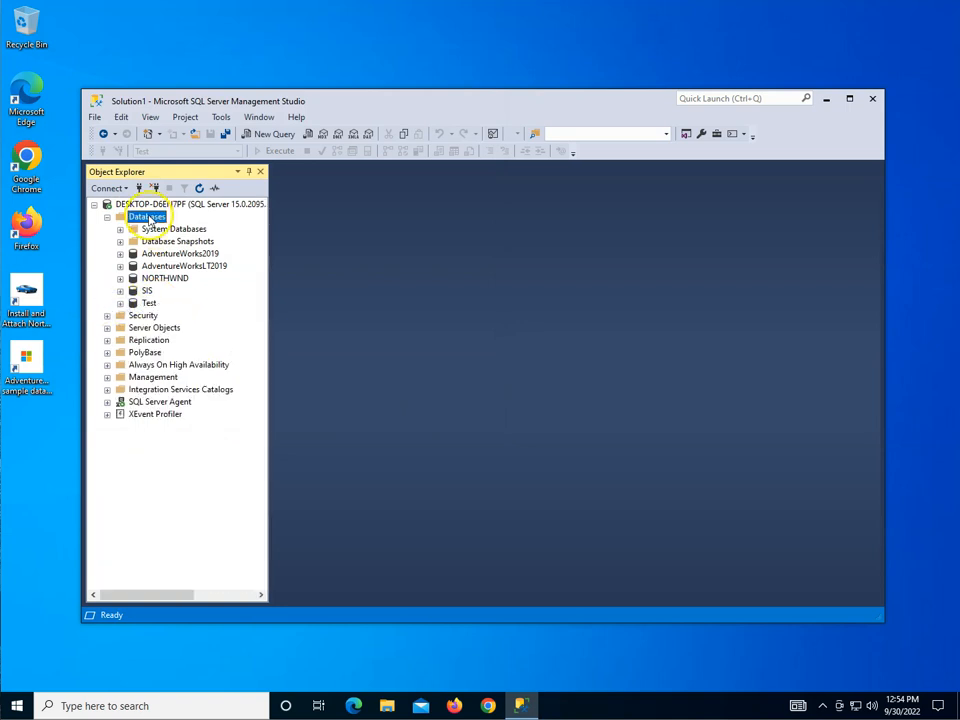
pyautogui.click(199, 188)
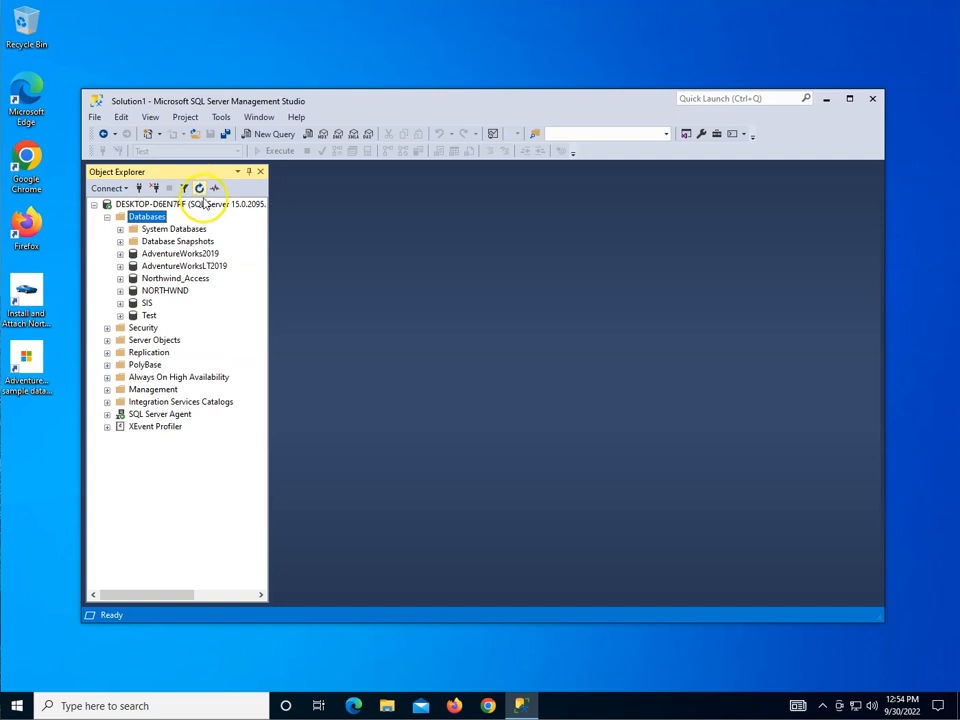
pyautogui.doubleClick(184, 280)
pyautogui.doubleClick(165, 303)
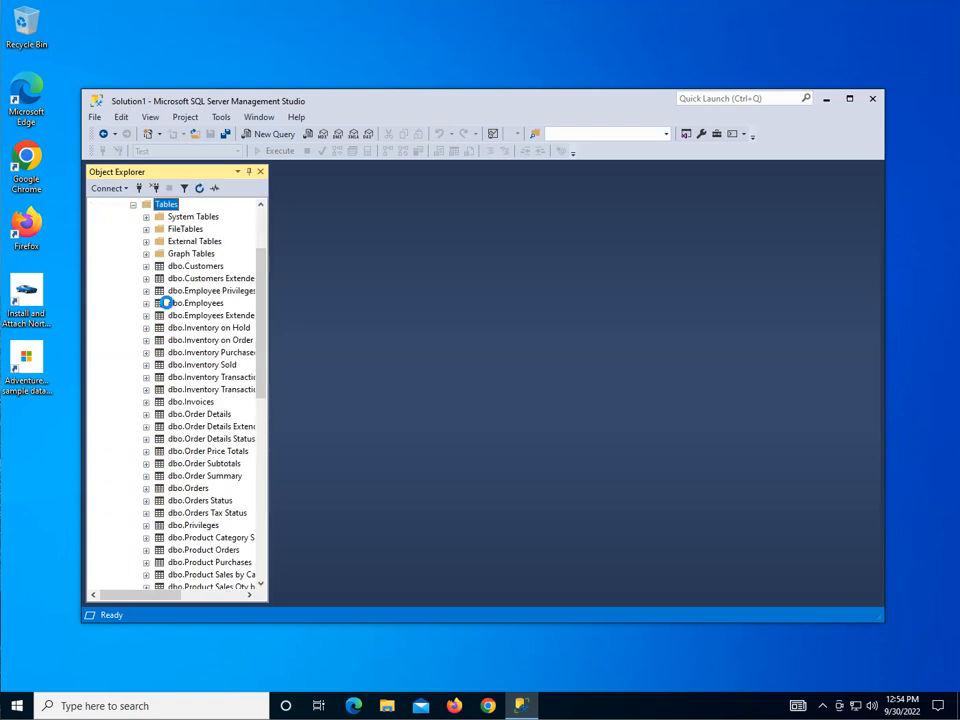
pyautogui.moveTo(279, 334); pyautogui.dragTo(319, 331)
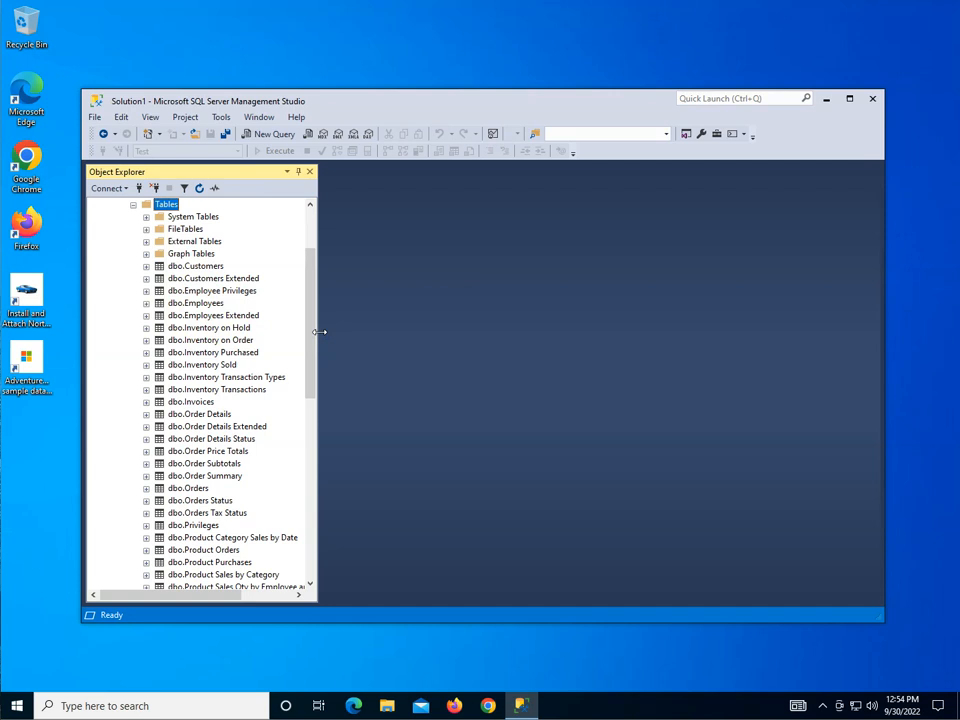
# Query the top 1000 rows of the dbo.Employees table, examine the results and close the query.
pyautogui.click(197, 304)
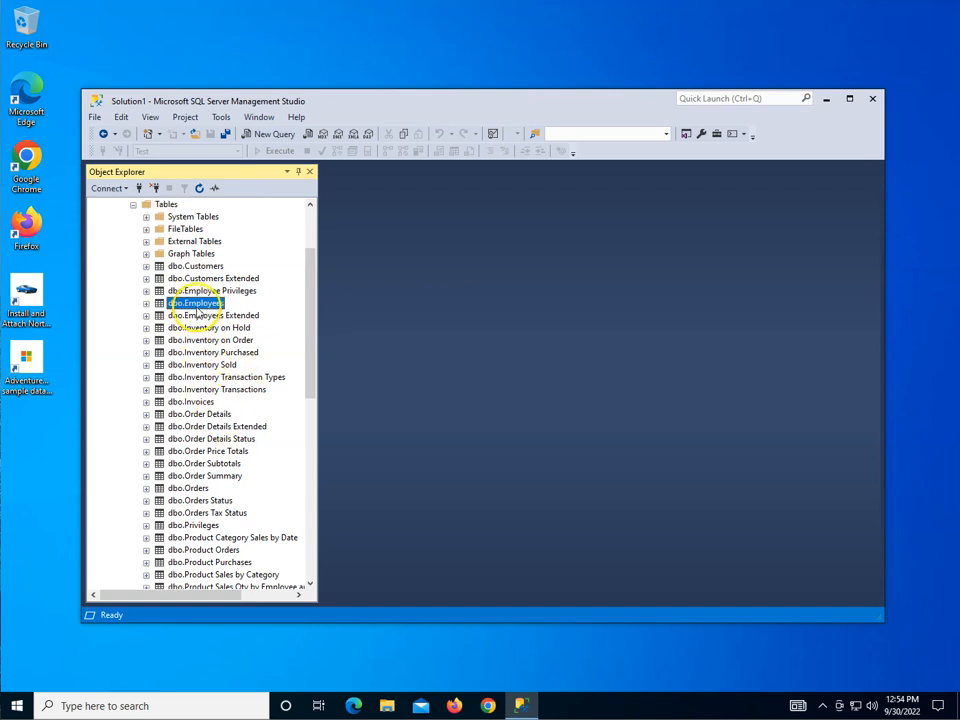
pyautogui.rightClick(197, 309)
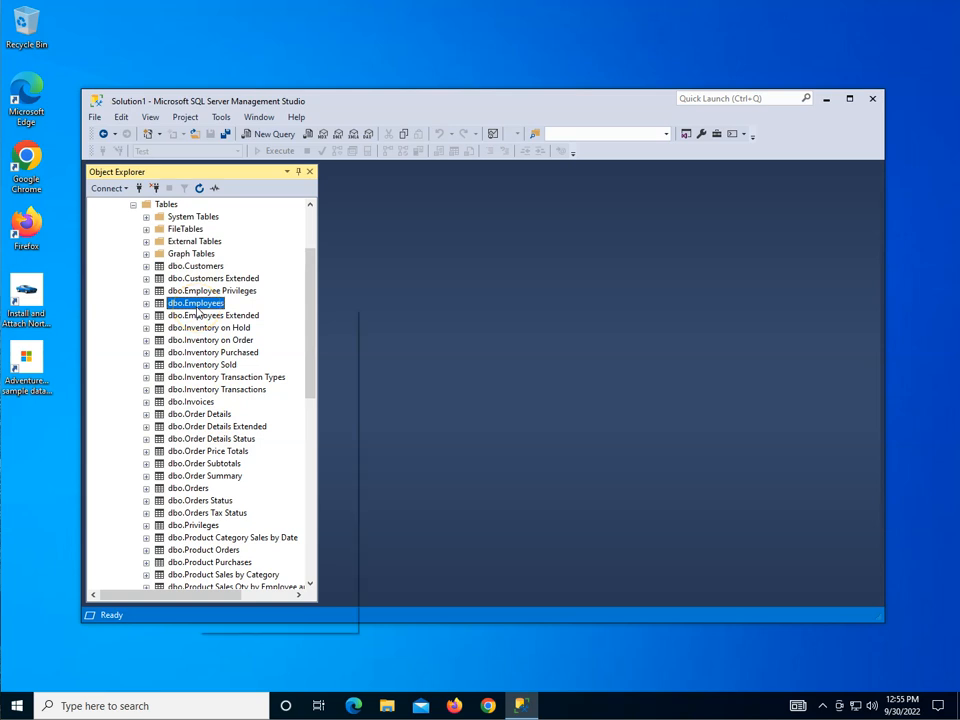
pyautogui.click(251, 347)
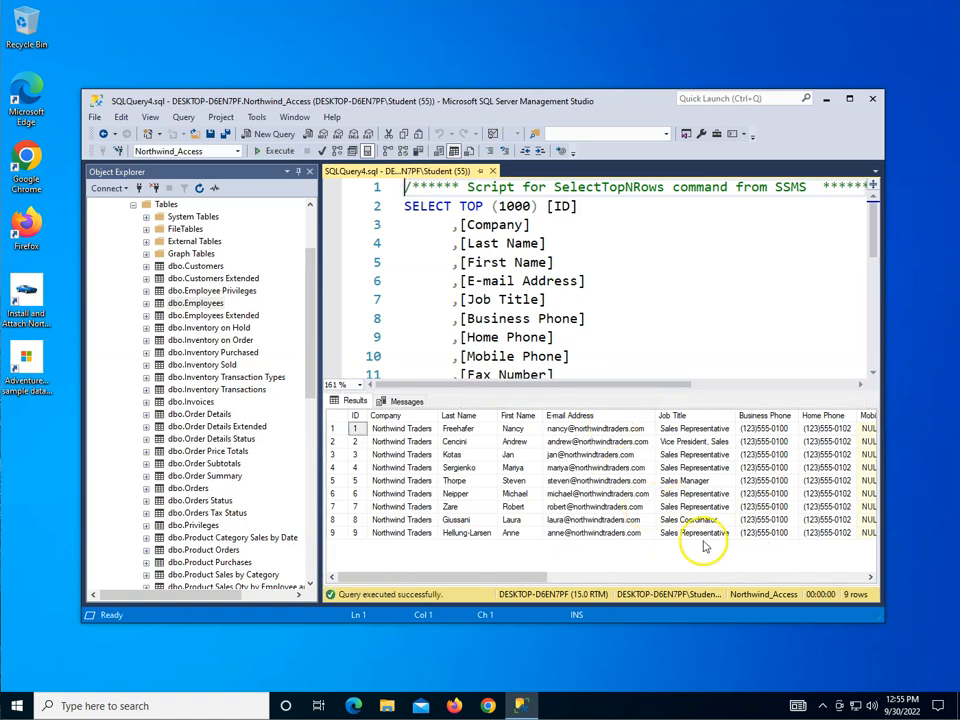
pyautogui.click(649, 578)
pyautogui.moveTo(649, 578); pyautogui.dragTo(410, 563)
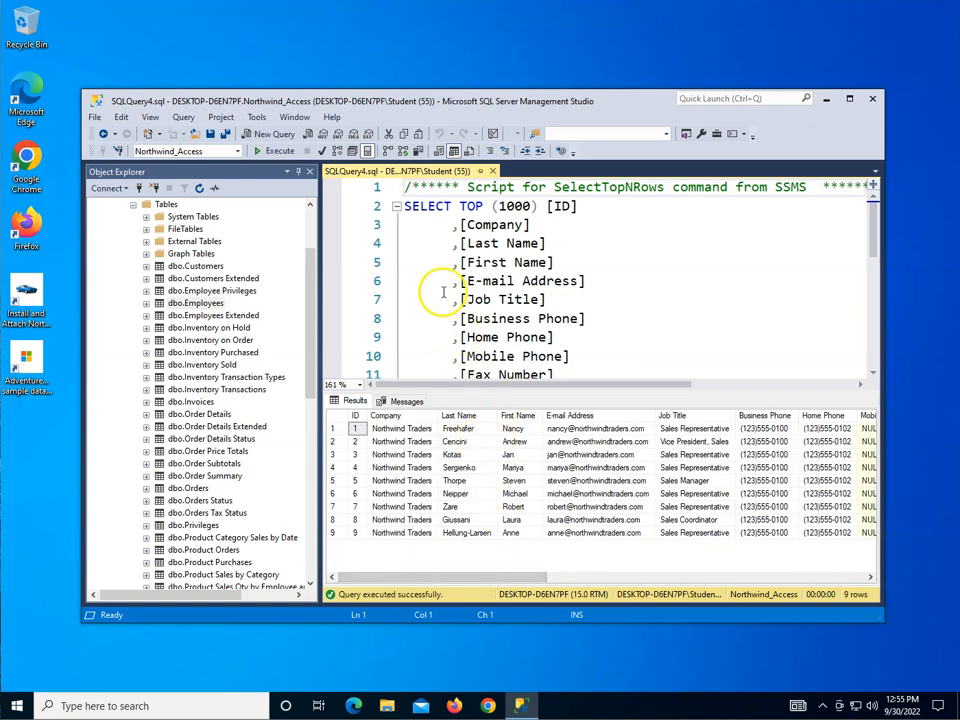
pyautogui.click(492, 171)
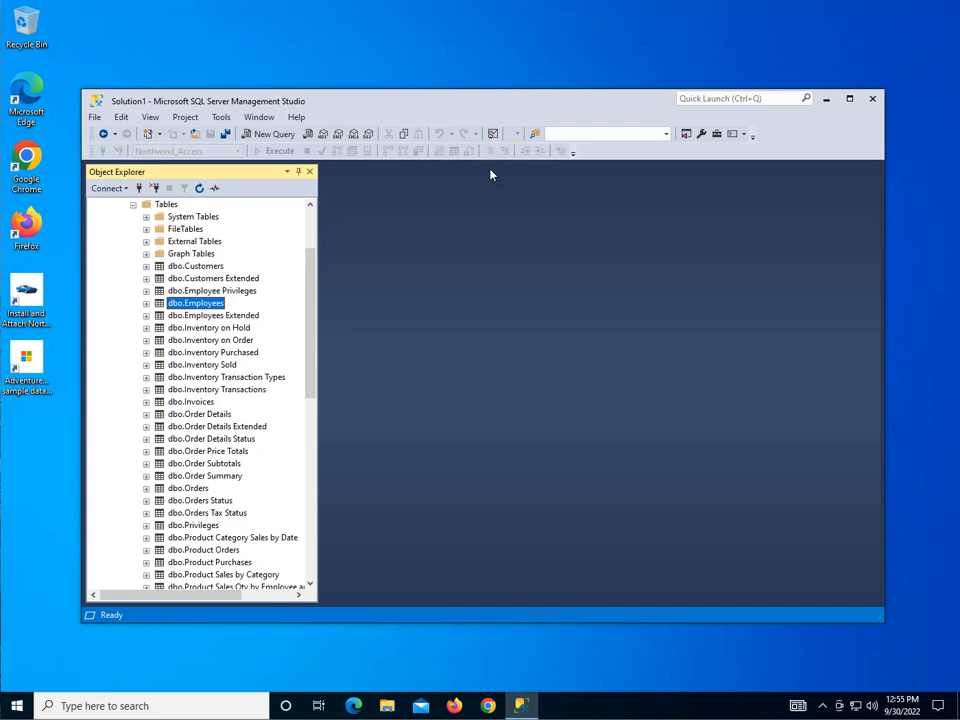